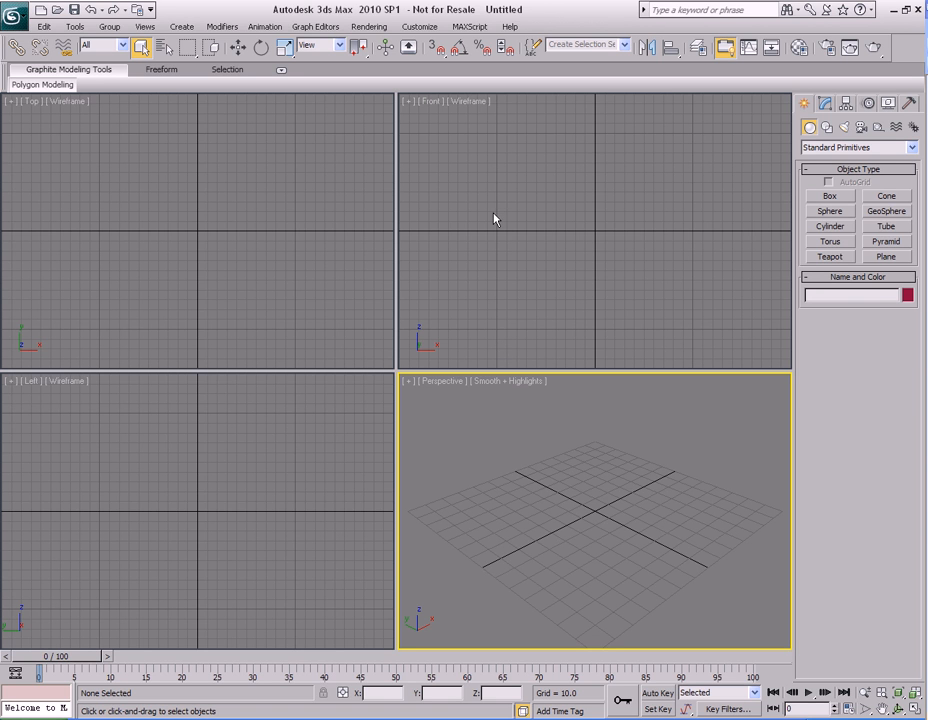
# Step: Open the units setup and choose metric display units in meters
pyautogui.click(420, 27)
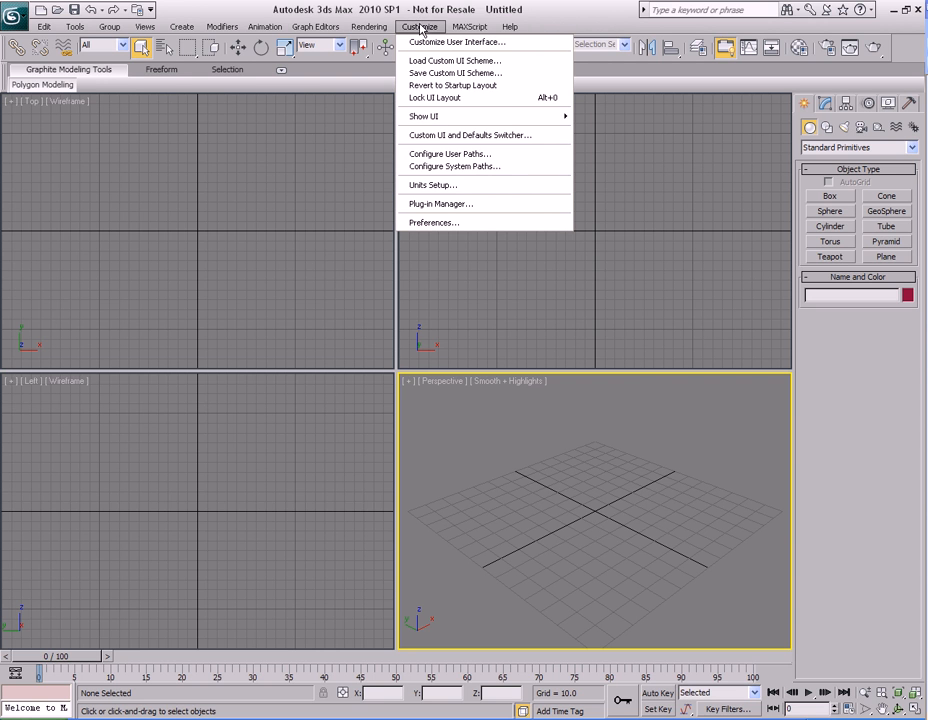
pyautogui.click(441, 185)
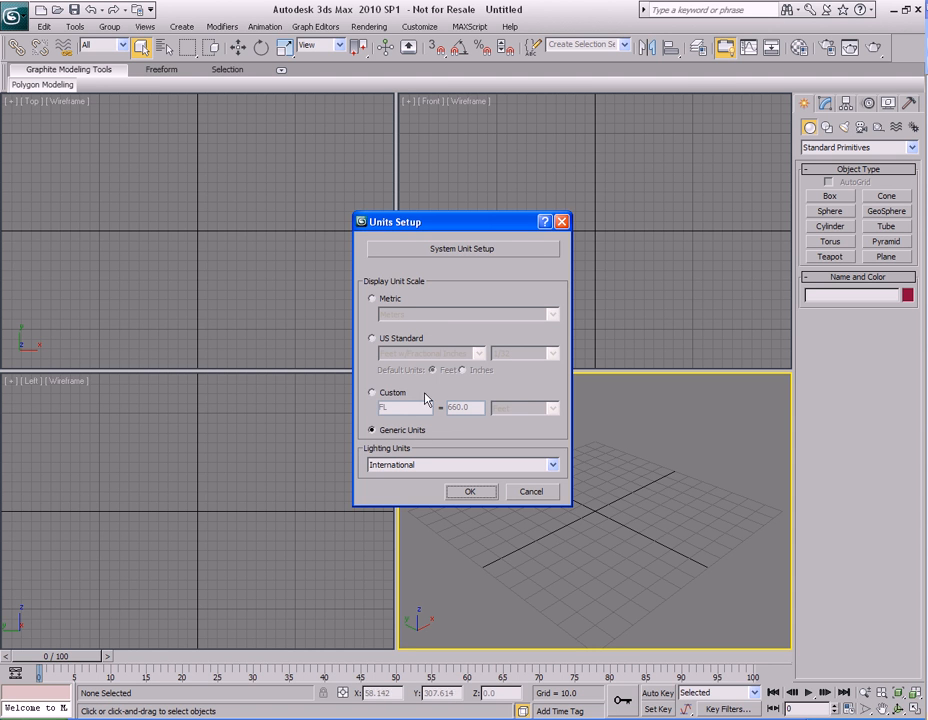
pyautogui.click(393, 300)
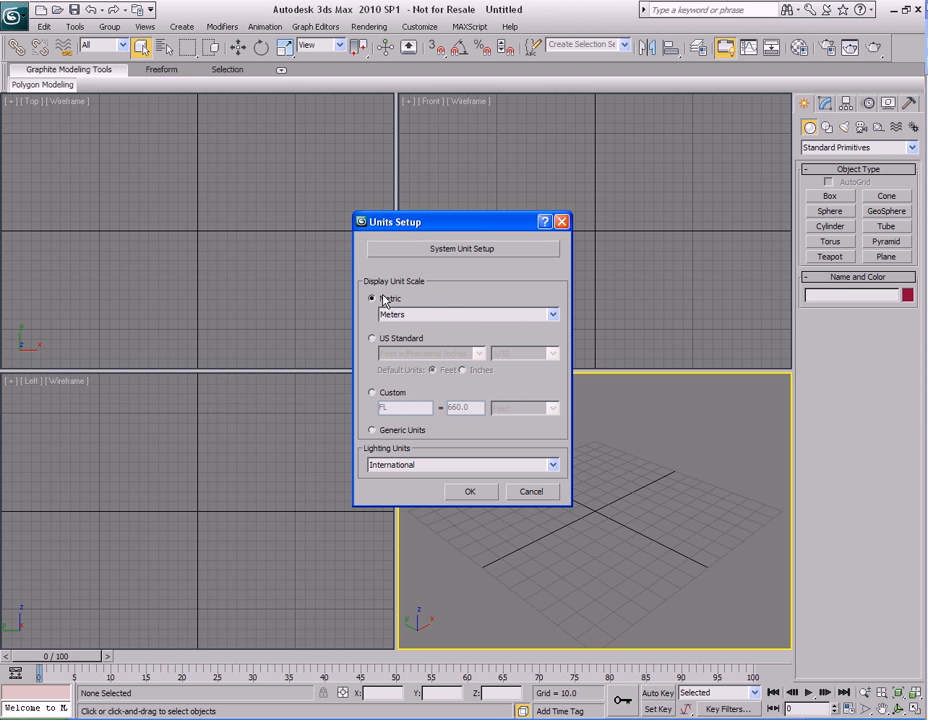
pyautogui.click(449, 316)
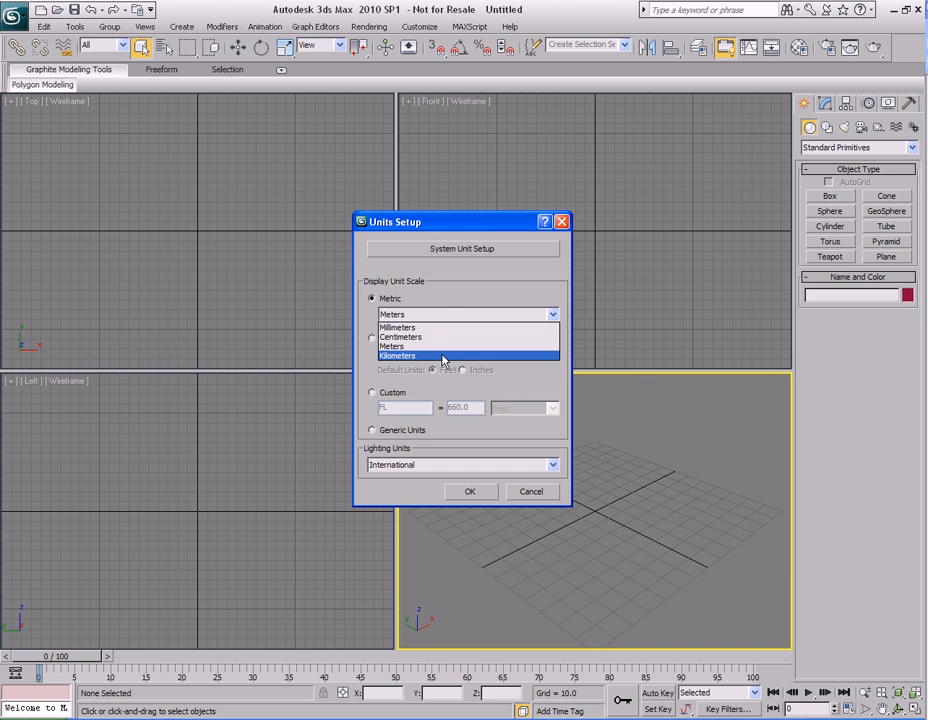
pyautogui.click(444, 346)
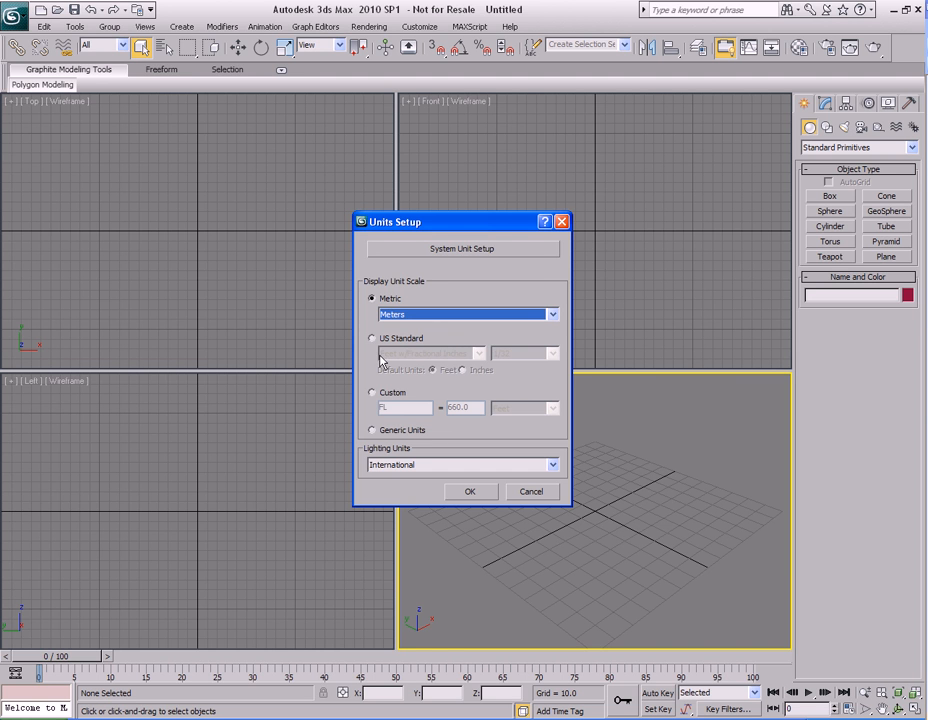
# Step: Switch the display unit scale to US Standard, Feet w/Decimal Inches, with feet as the default units
pyautogui.click(373, 339)
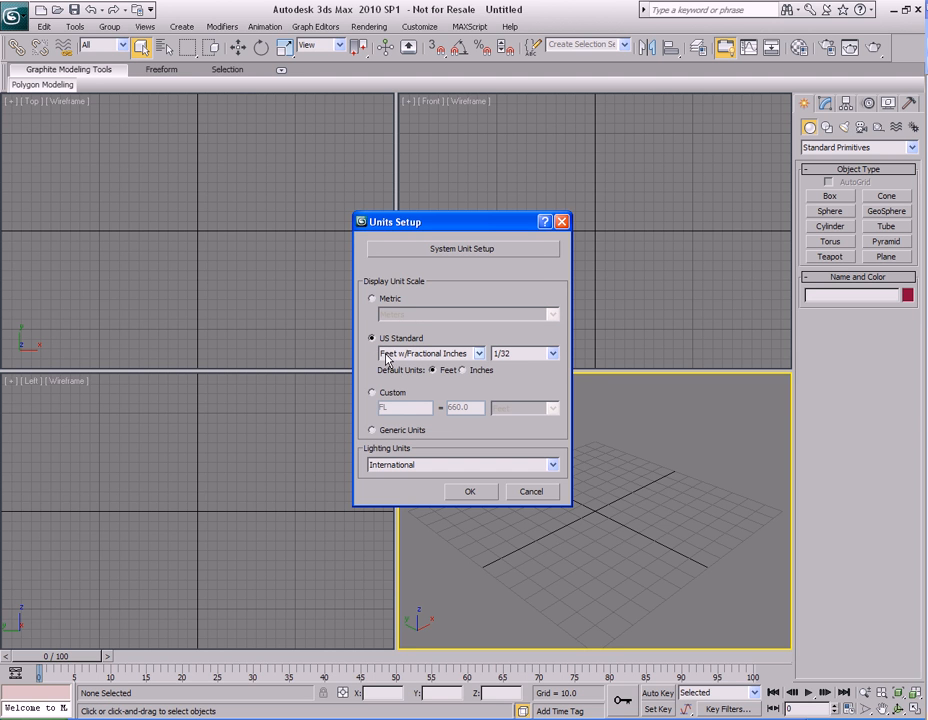
pyautogui.click(462, 355)
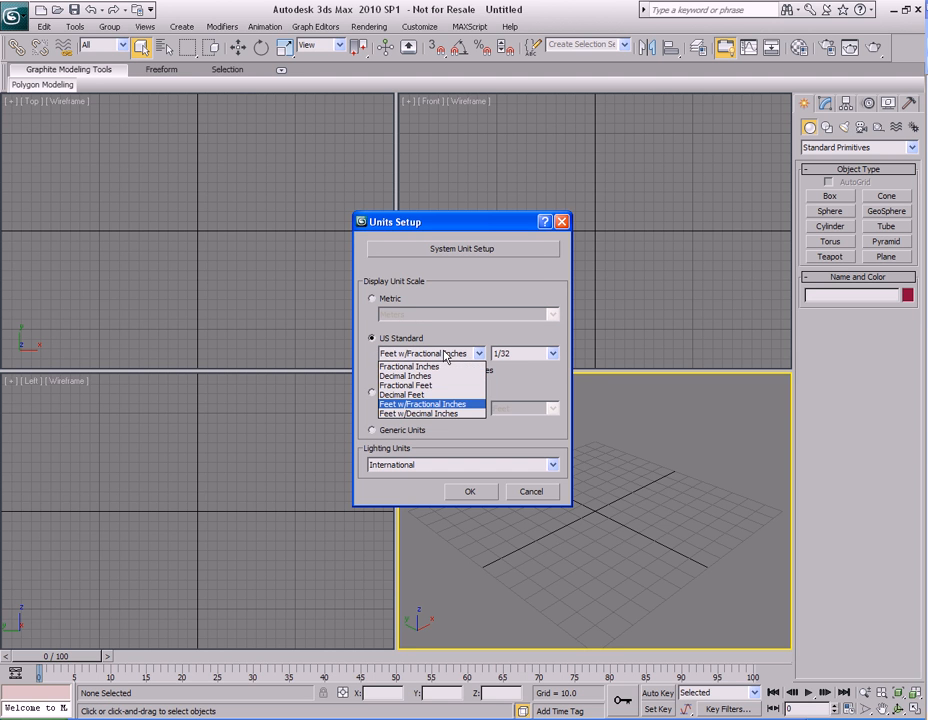
pyautogui.click(440, 414)
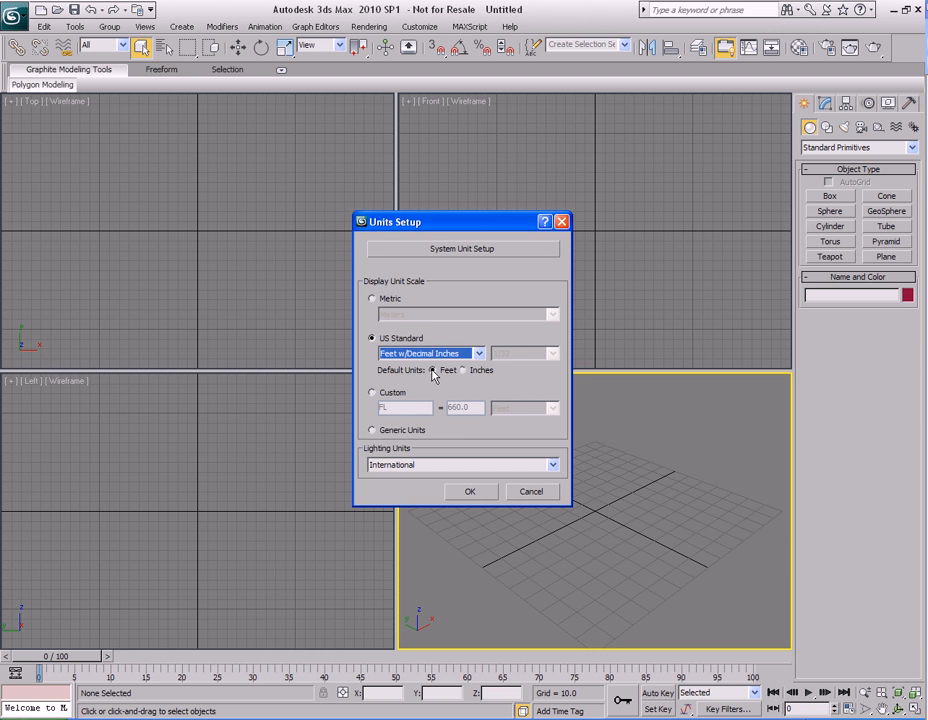
pyautogui.click(432, 370)
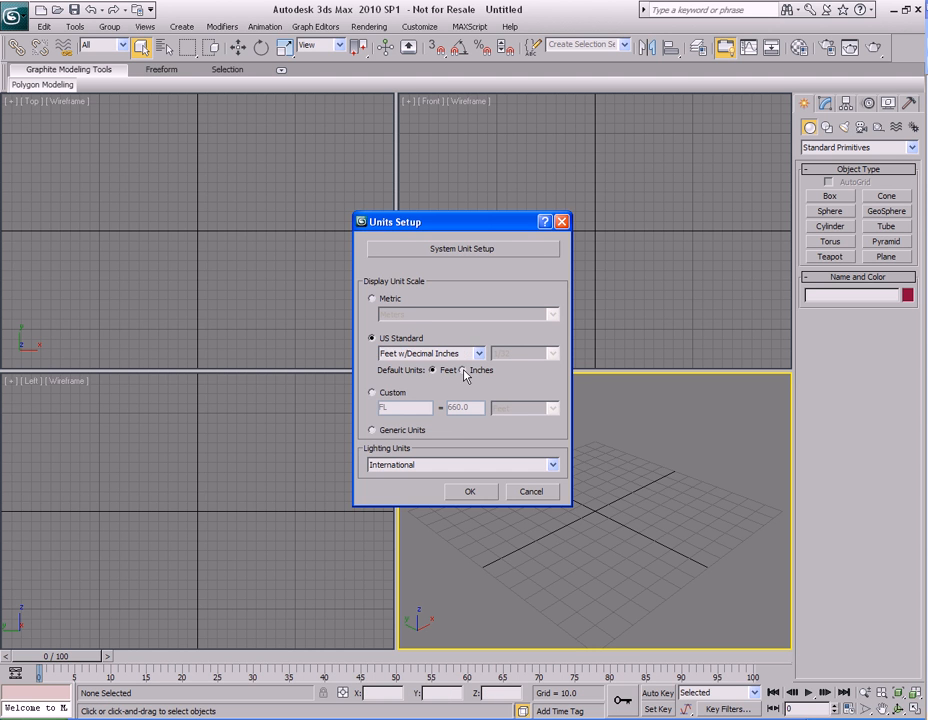
pyautogui.click(385, 393)
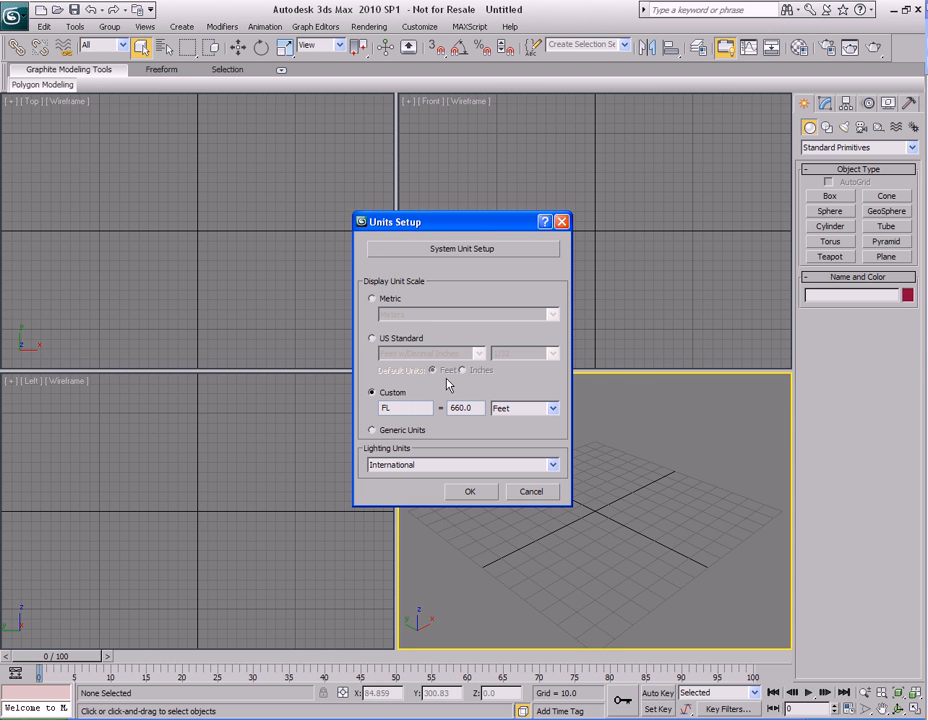
pyautogui.click(552, 408)
pyautogui.click(552, 408)
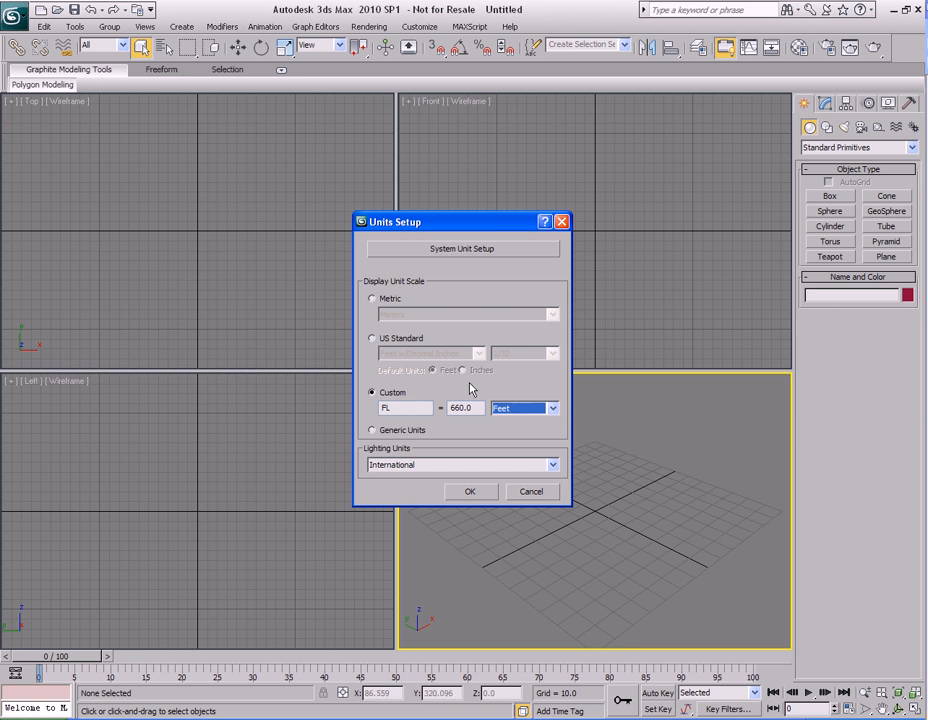
# Step: Select US Standard display units again and apply the units setup
pyautogui.click(395, 340)
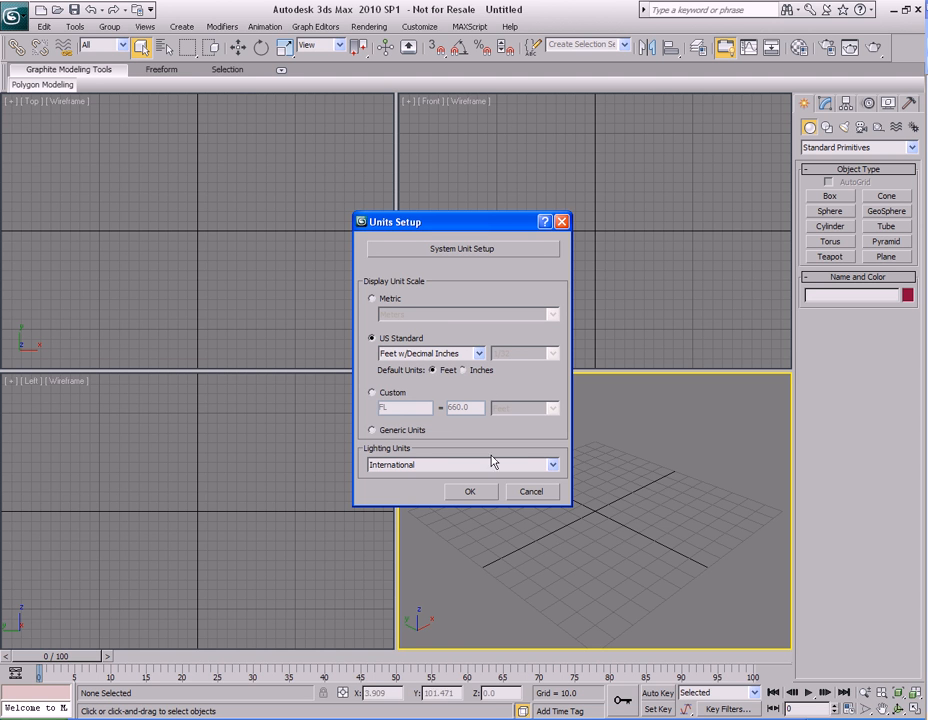
pyautogui.click(466, 491)
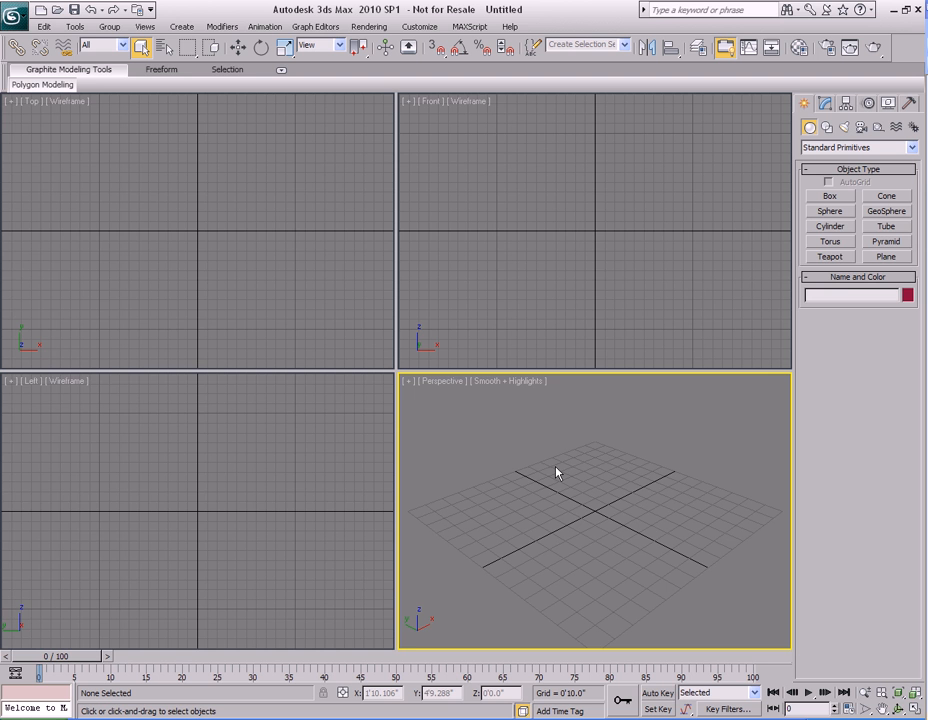
# Step: Maximize the Perspective viewport and frame the home grid in it
pyautogui.hotkey('alt', 'w')
pyautogui.scroll(-4, 497, 450)
pyautogui.moveTo(482, 431); pyautogui.dragTo(483, 430, button='middle')
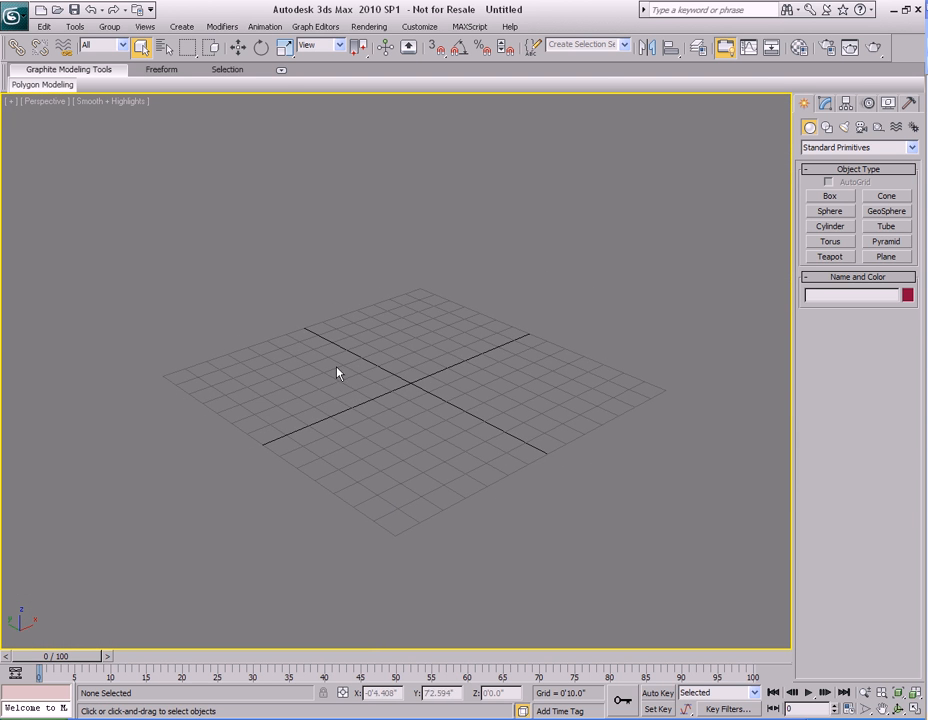
# Step: Open the file browser for importing a drawing into the scene
pyautogui.click(13, 18)
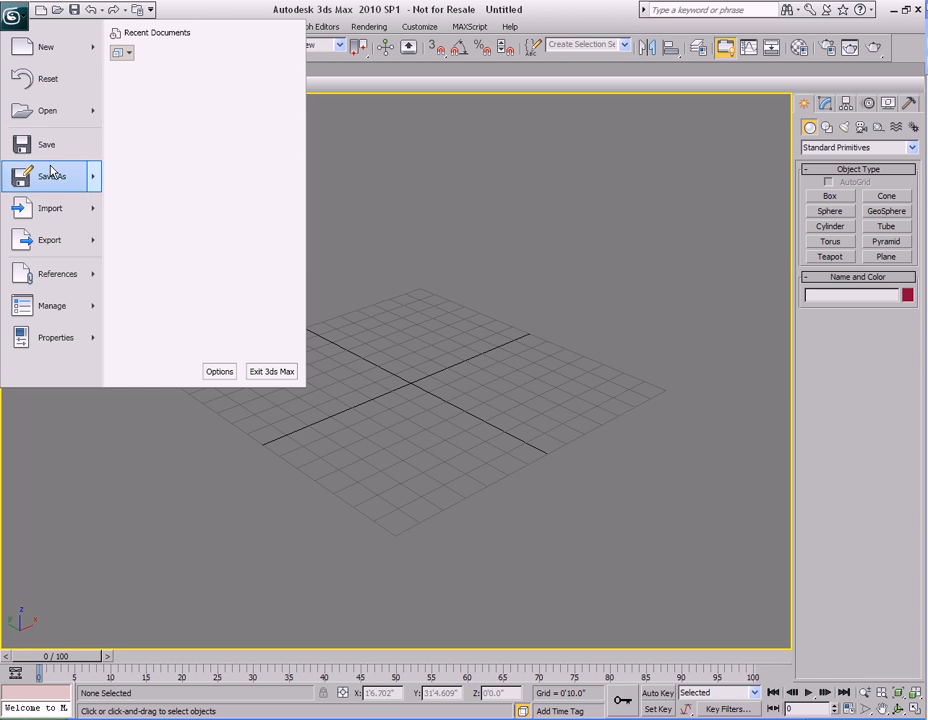
pyautogui.click(410, 181)
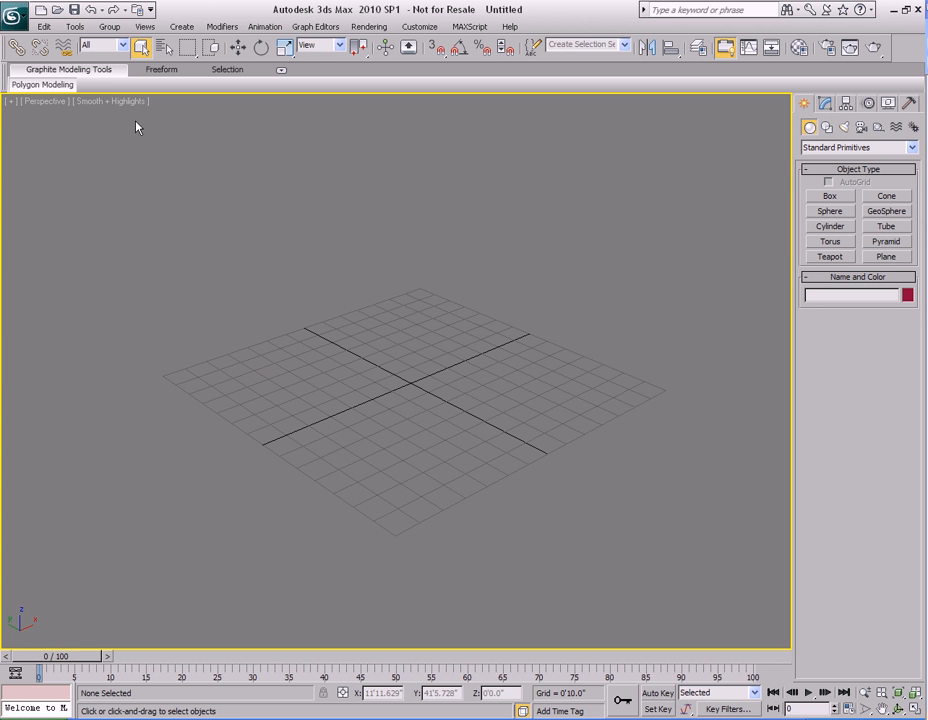
pyautogui.click(15, 15)
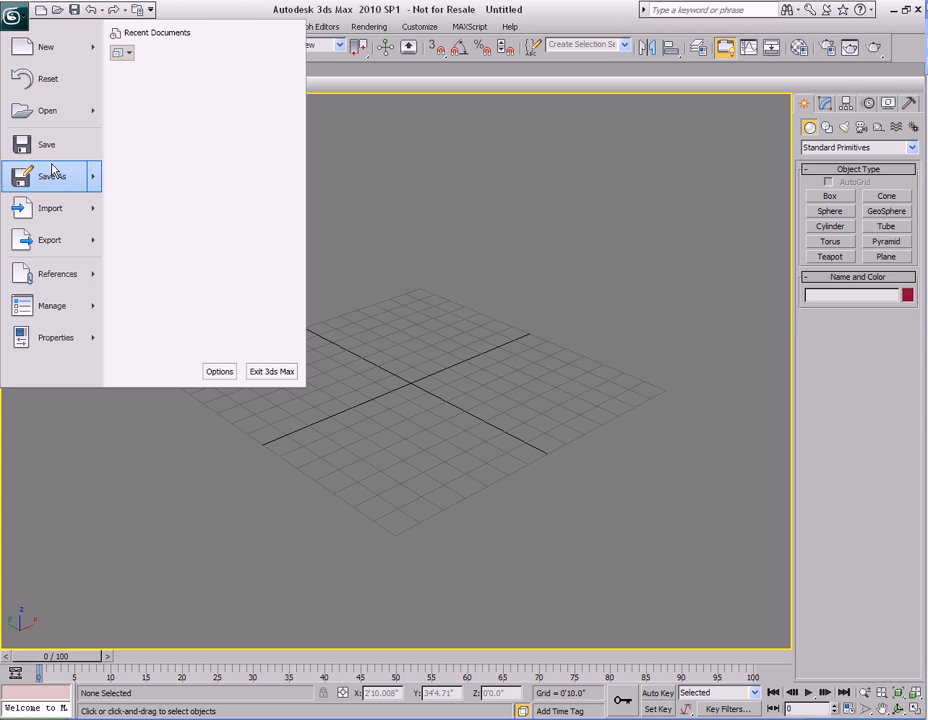
pyautogui.click(52, 211)
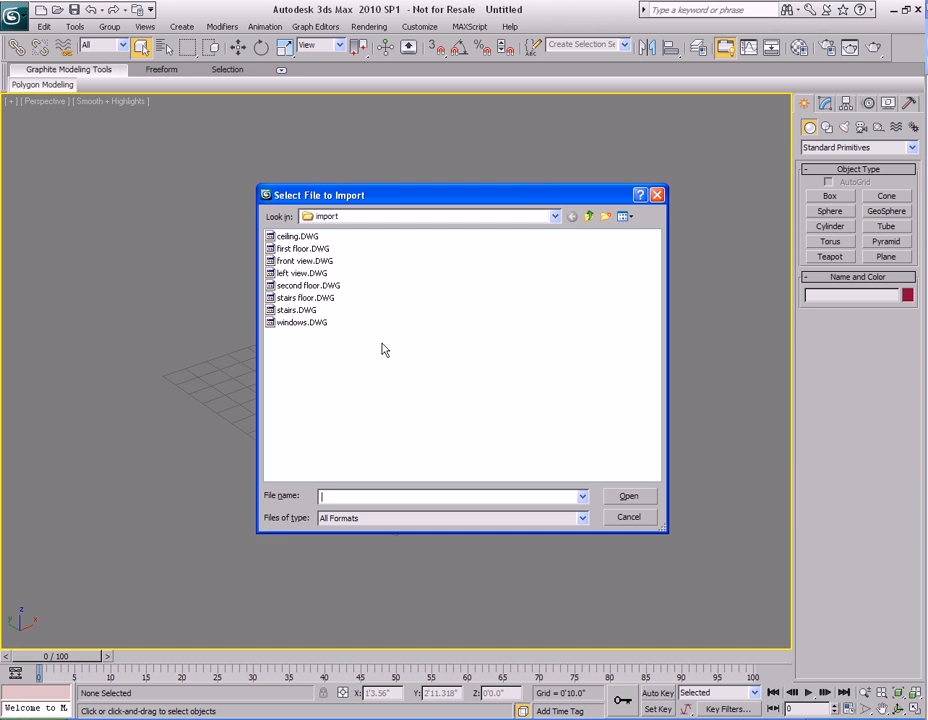
# Step: Look through the DWG drawings in the import folder, including the ceiling, floor plans, elevation views, stairs and windows files
pyautogui.click(286, 237)
pyautogui.click(303, 249)
pyautogui.click(305, 261)
pyautogui.click(303, 273)
pyautogui.click(306, 286)
pyautogui.click(306, 298)
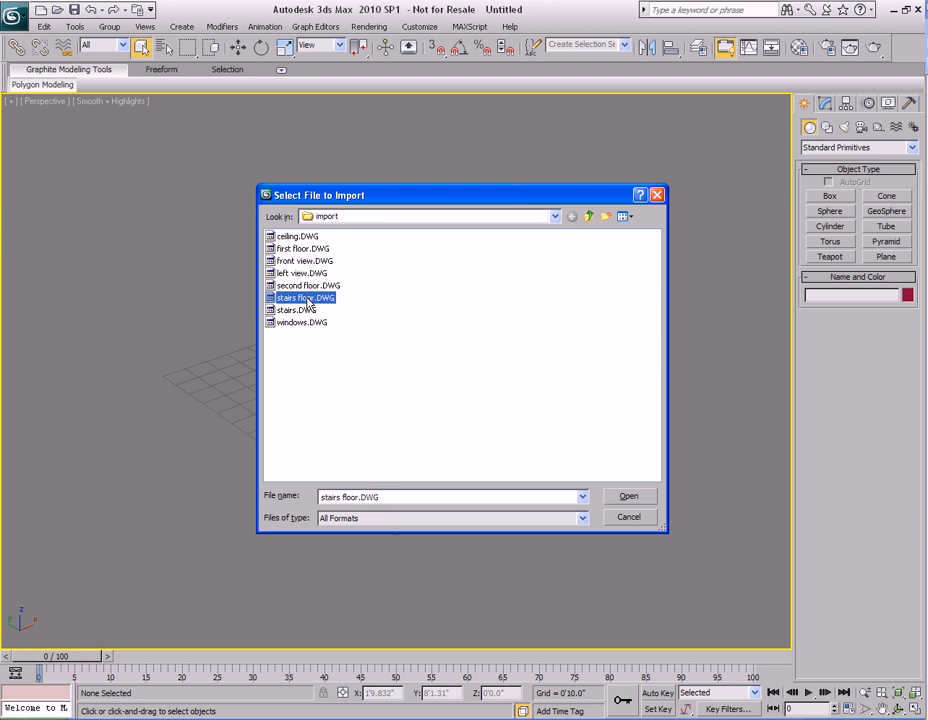
pyautogui.click(307, 311)
pyautogui.click(302, 322)
pyautogui.click(300, 237)
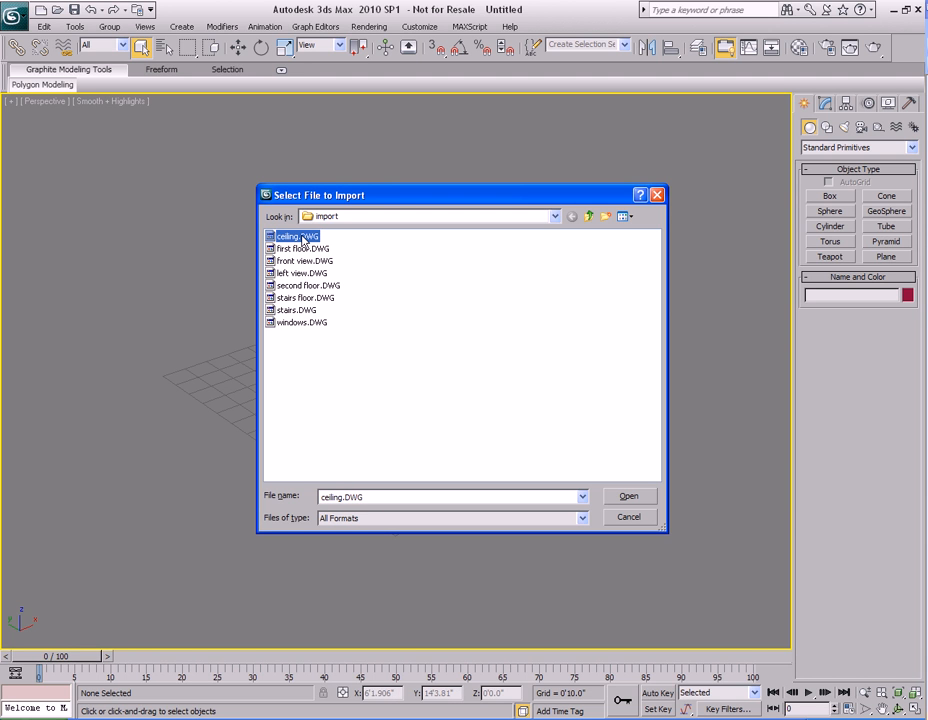
pyautogui.click(301, 310)
pyautogui.click(304, 297)
pyautogui.click(306, 286)
pyautogui.click(305, 261)
pyautogui.click(303, 249)
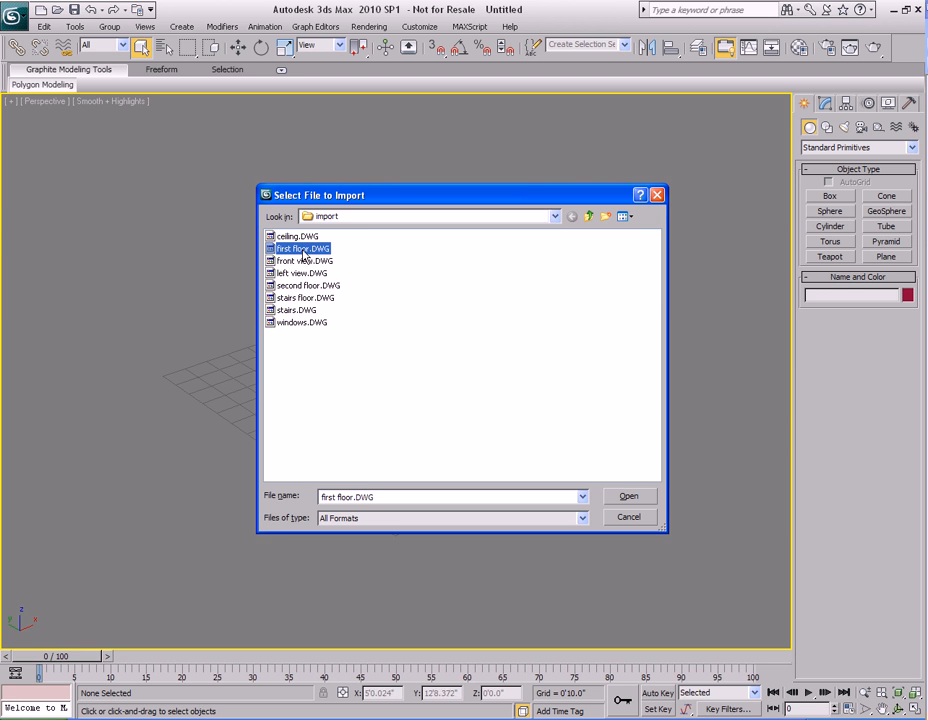
pyautogui.click(304, 237)
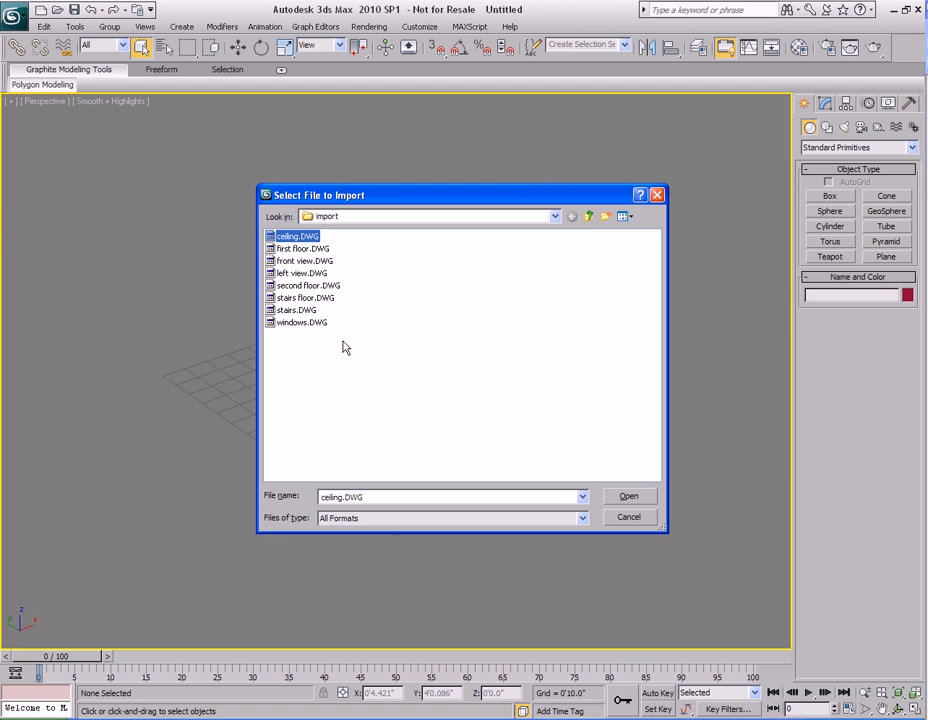
# Step: Import ceiling.DWG after reviewing its spline rendering, layer and geometry options, keeping the default settings
pyautogui.doubleClick(296, 237)
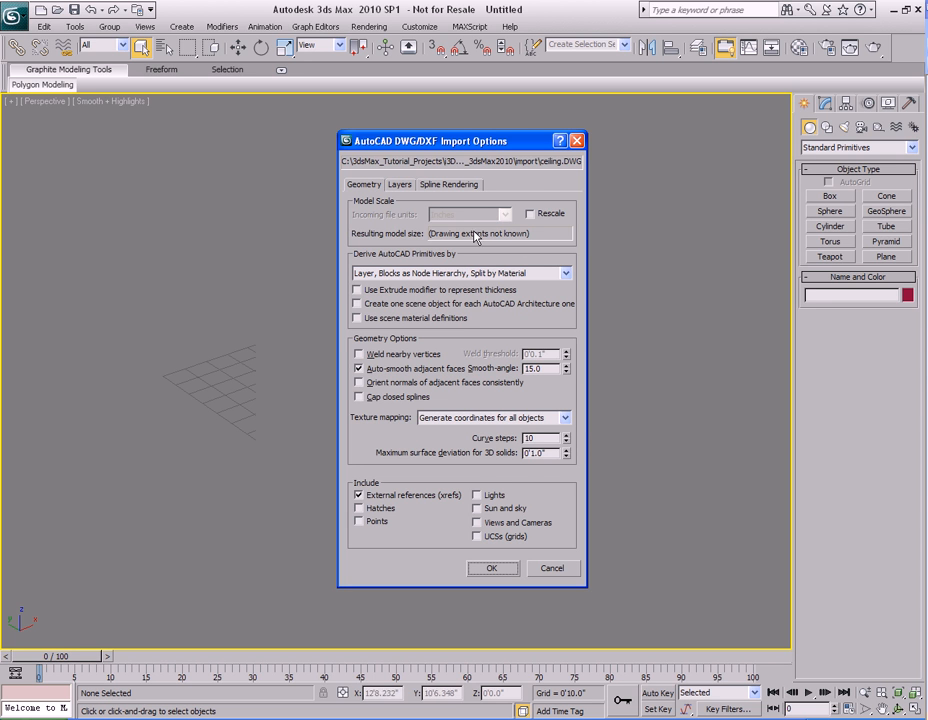
pyautogui.click(430, 187)
pyautogui.click(397, 186)
pyautogui.click(368, 186)
pyautogui.click(492, 570)
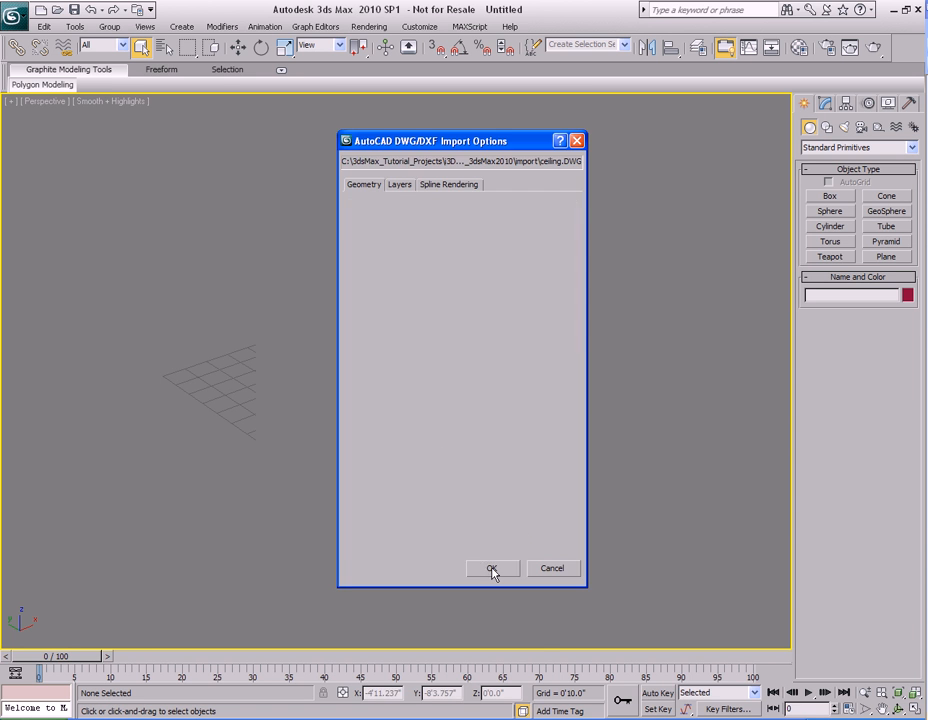
# Step: Select the imported ceiling shape and return its editable spline from segment level to whole-object level
pyautogui.keyDown('alt'); pyautogui.moveTo(474, 530); pyautogui.dragTo(510, 507, button='middle'); pyautogui.keyUp('alt')
pyautogui.moveTo(605, 315); pyautogui.dragTo(456, 429)
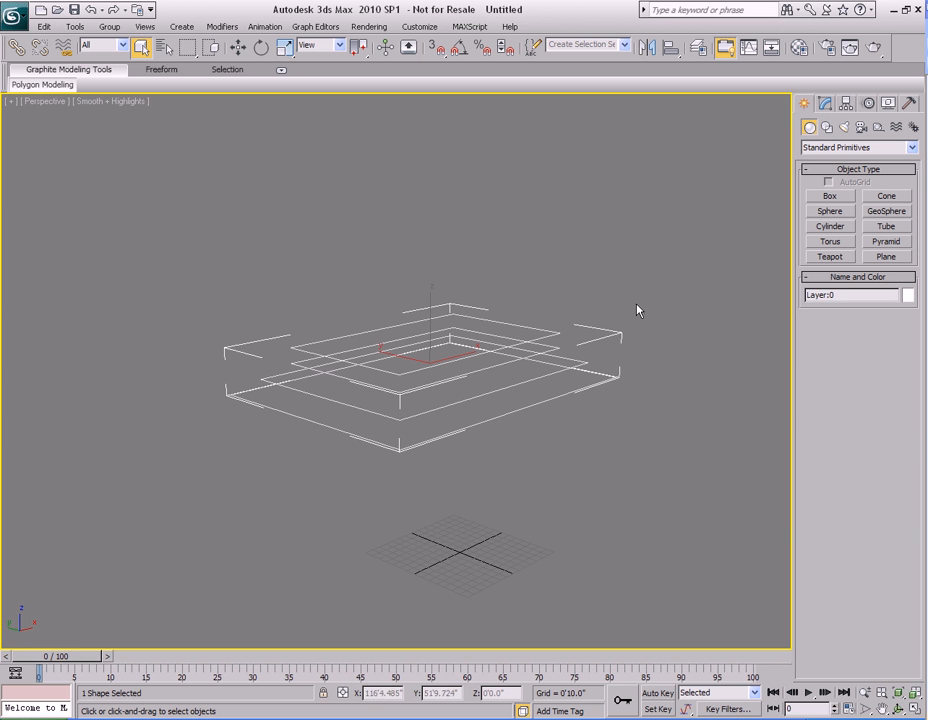
pyautogui.click(825, 103)
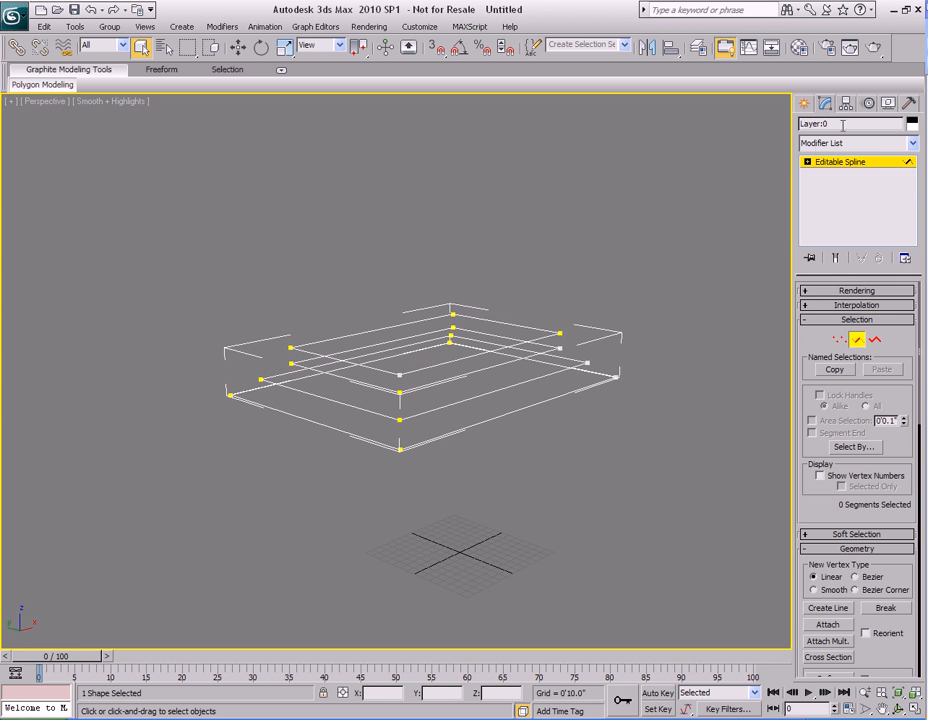
pyautogui.click(836, 183)
pyautogui.click(832, 162)
pyautogui.moveTo(550, 306); pyautogui.dragTo(587, 283, button='middle')
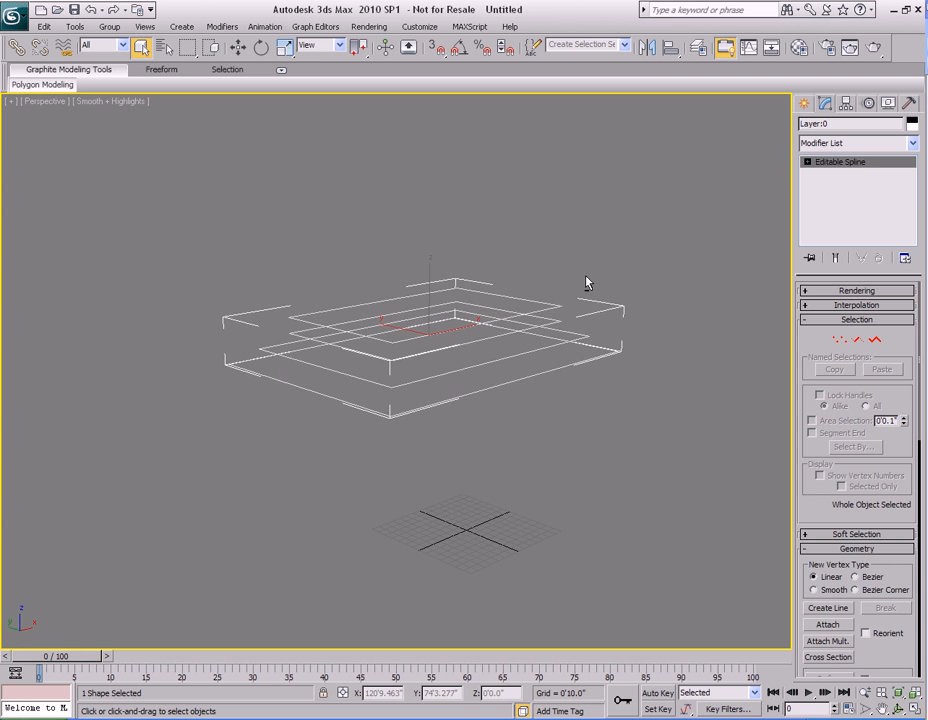
pyautogui.press('1')
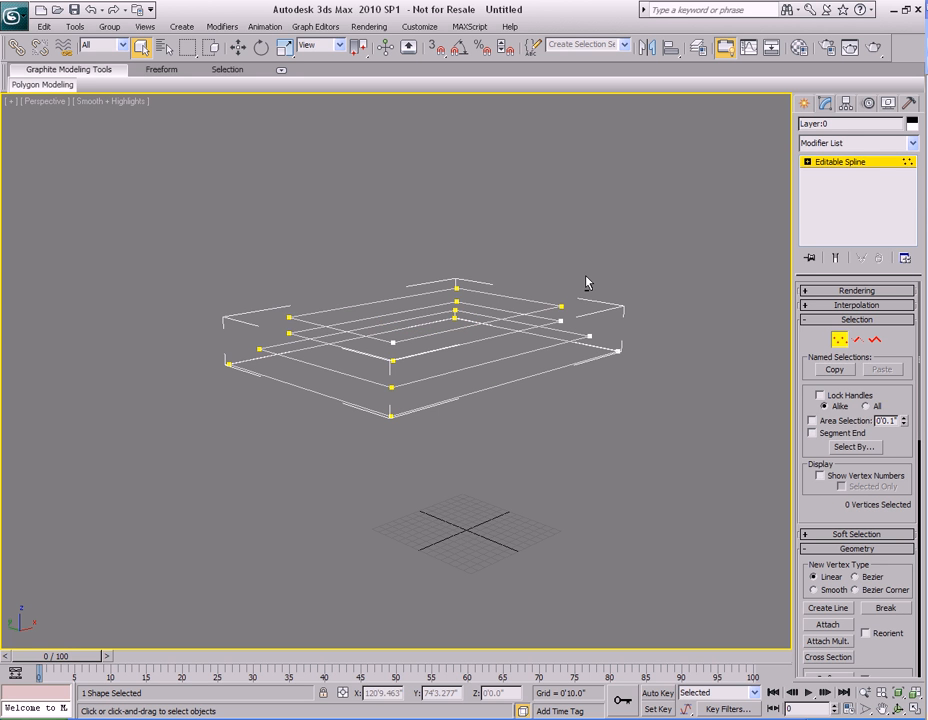
pyautogui.press('1')
pyautogui.keyDown('alt'); pyautogui.moveTo(541, 261); pyautogui.dragTo(547, 265, button='middle'); pyautogui.keyUp('alt')
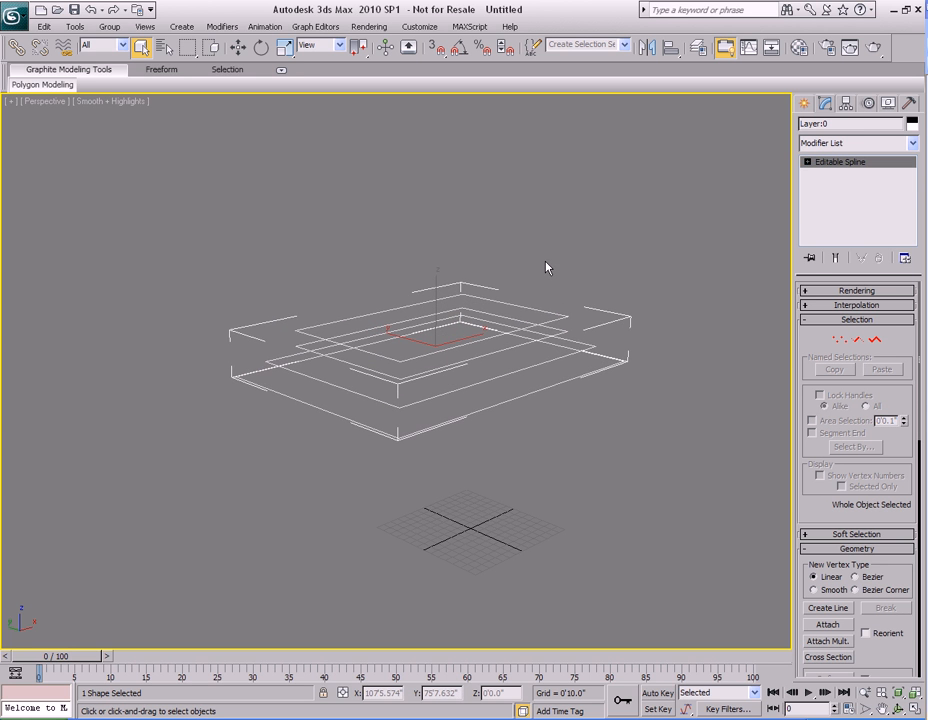
pyautogui.keyDown('alt'); pyautogui.moveTo(551, 331); pyautogui.dragTo(550, 321, button='middle'); pyautogui.keyUp('alt')
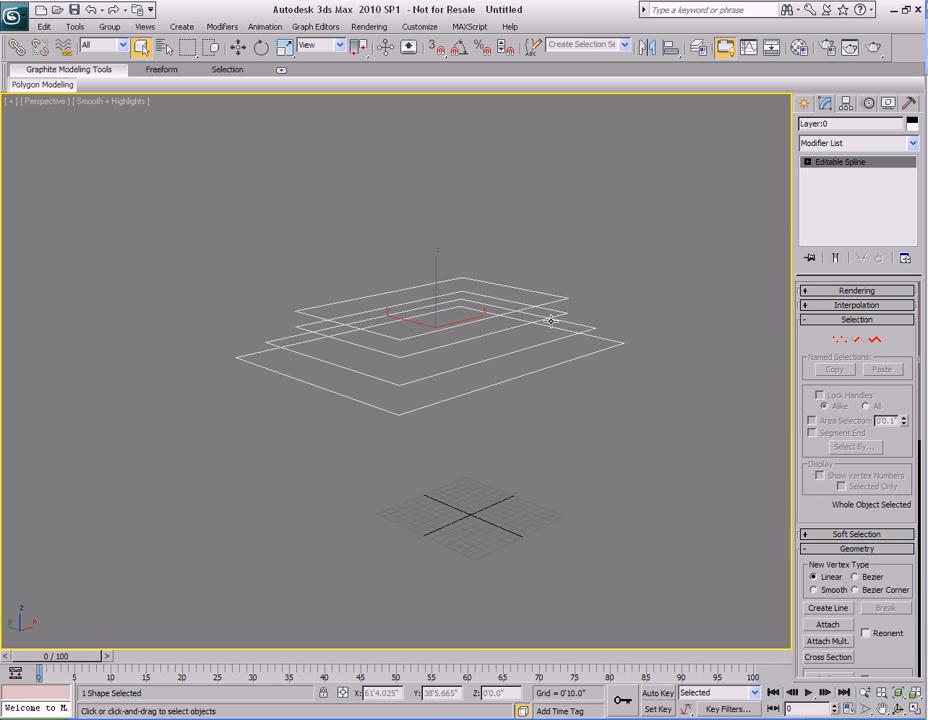
# Step: Switch the Perspective view to wireframe display and deselect the ceiling shape
pyautogui.press('F3')
pyautogui.keyDown('alt'); pyautogui.moveTo(543, 360); pyautogui.dragTo(548, 322, button='middle'); pyautogui.keyUp('alt')
pyautogui.click(628, 300)
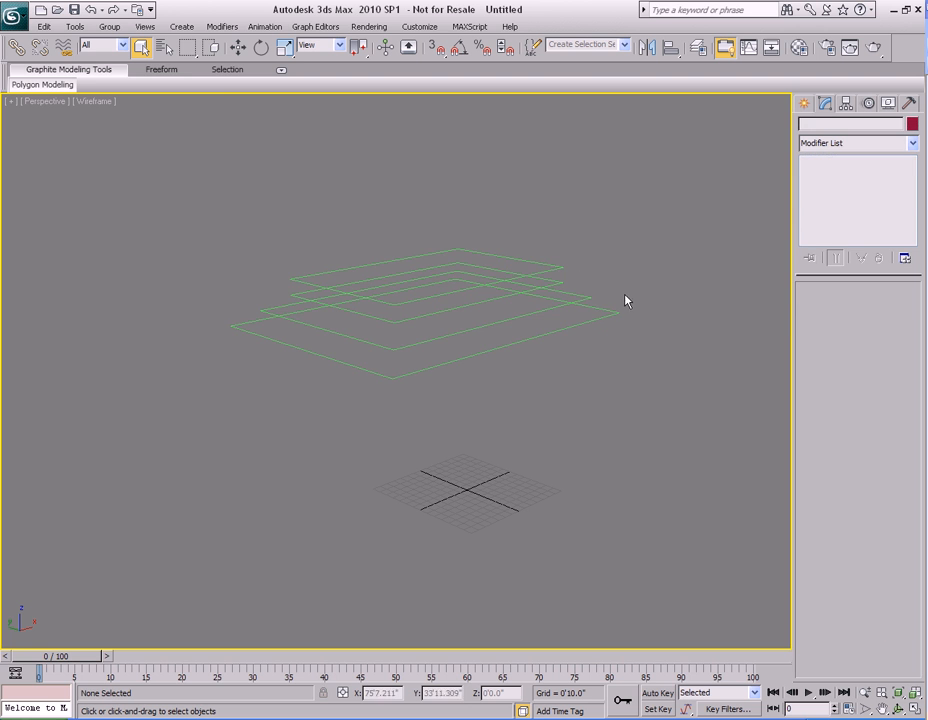
# Step: Select the imported ceiling shape and rename it from Layer:0 to ceiling
pyautogui.moveTo(582, 246); pyautogui.dragTo(489, 331)
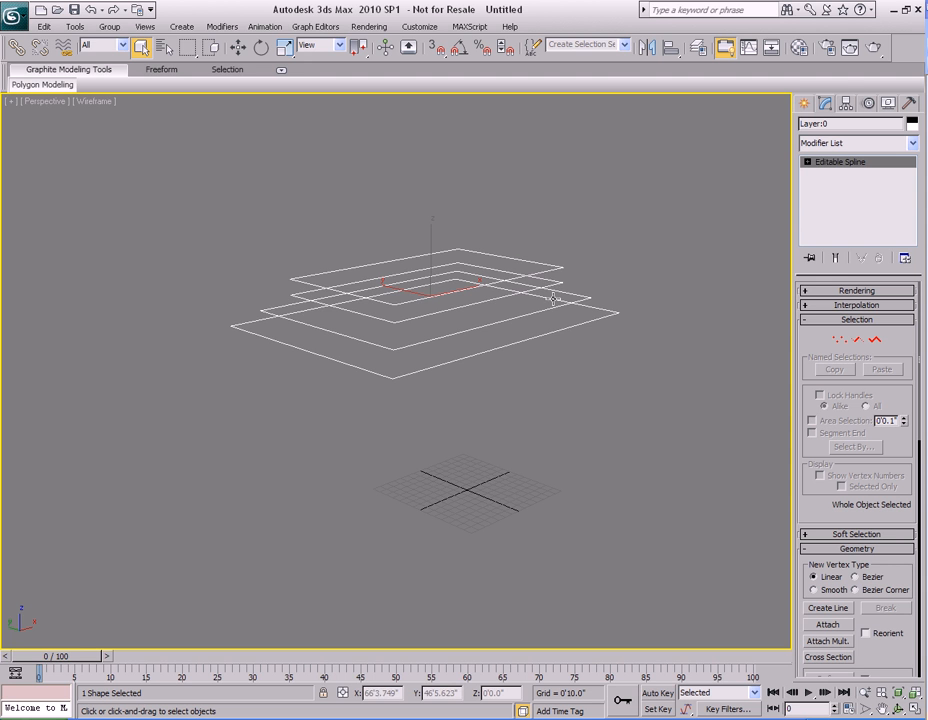
pyautogui.moveTo(556, 291); pyautogui.dragTo(550, 295, button='middle')
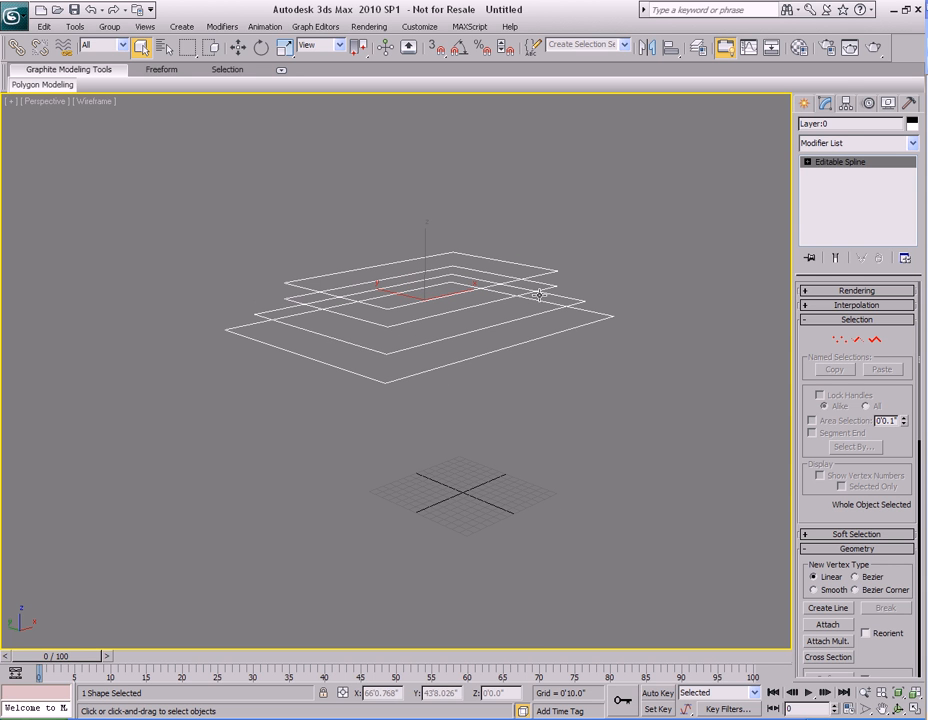
pyautogui.click(841, 126)
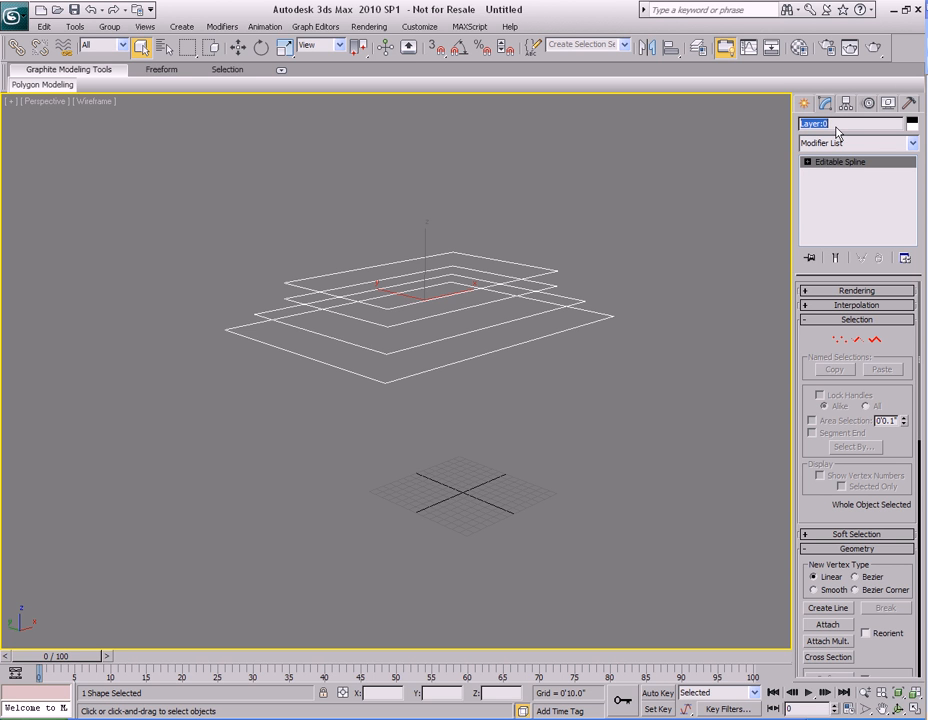
pyautogui.write('ceiling')
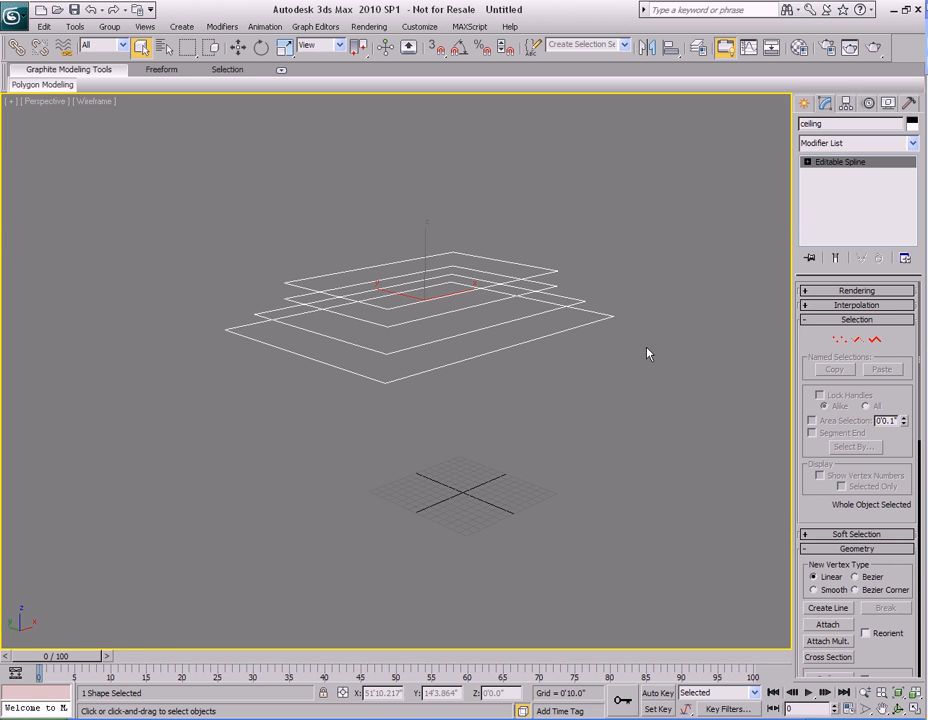
# Step: Deselect the ceiling shape and import first floor.DWG with the default AutoCAD import options
pyautogui.moveTo(654, 371); pyautogui.dragTo(637, 319, button='middle')
pyautogui.click(640, 305)
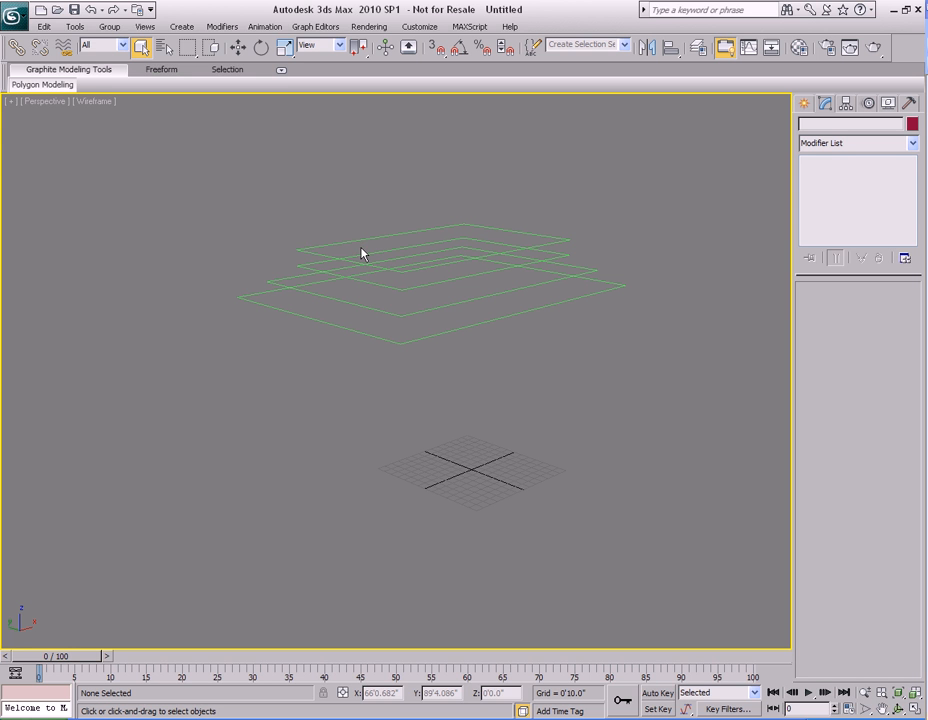
pyautogui.hotkey('alt', 'f')
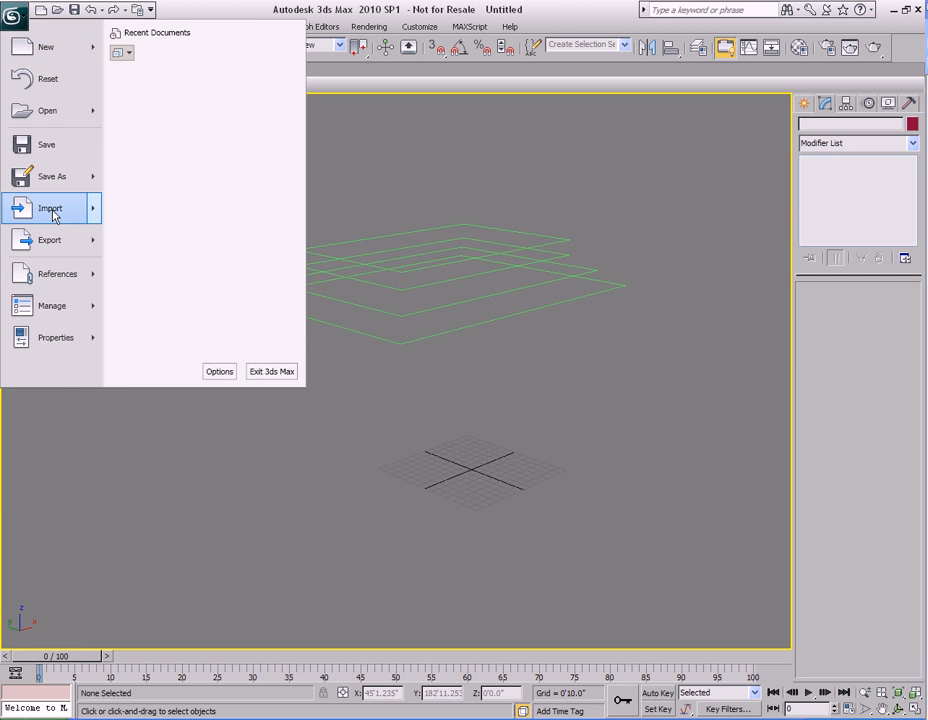
pyautogui.click(50, 209)
pyautogui.click(292, 249)
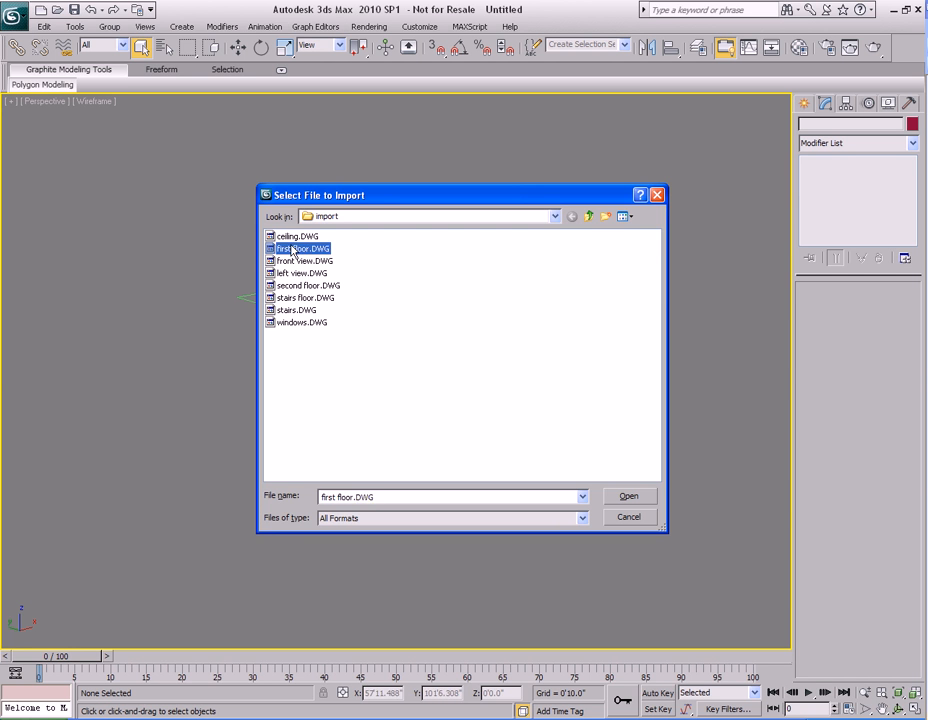
pyautogui.doubleClick(310, 252)
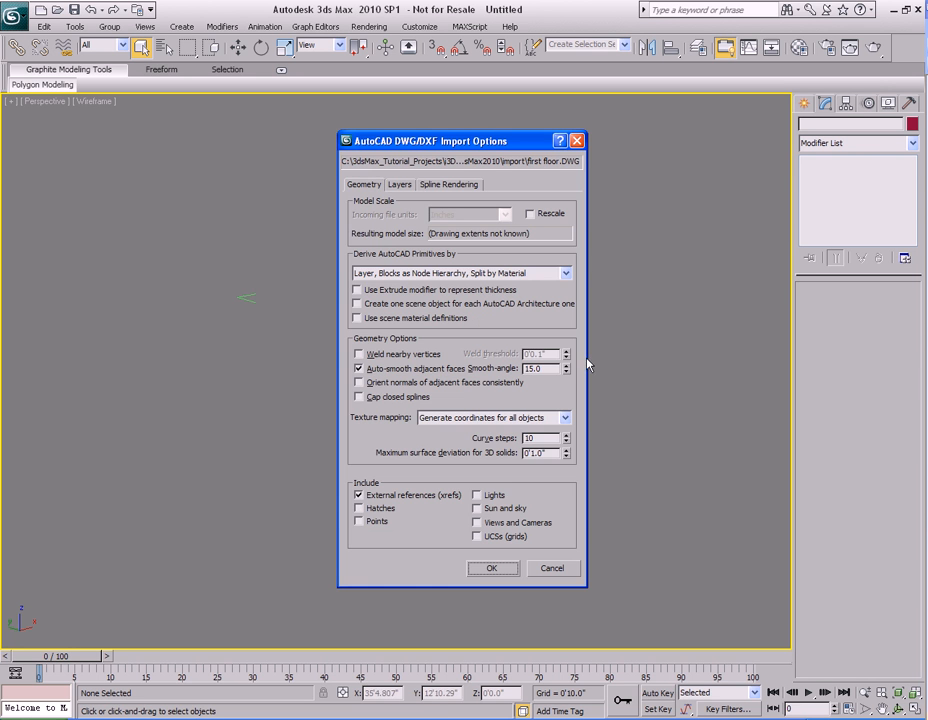
pyautogui.click(491, 568)
# Step: Select the imported first floor plan shape, rename it first floor, and deselect it
pyautogui.moveTo(512, 493); pyautogui.dragTo(531, 452, button='middle')
pyautogui.moveTo(607, 383); pyautogui.dragTo(556, 440)
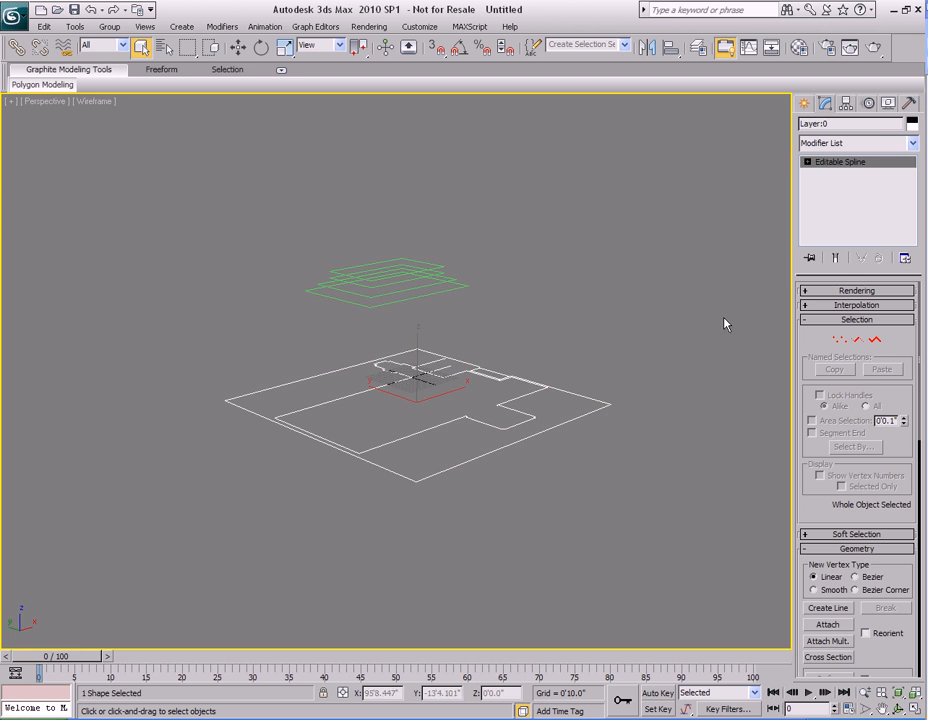
pyautogui.click(857, 122)
pyautogui.write('first fl')
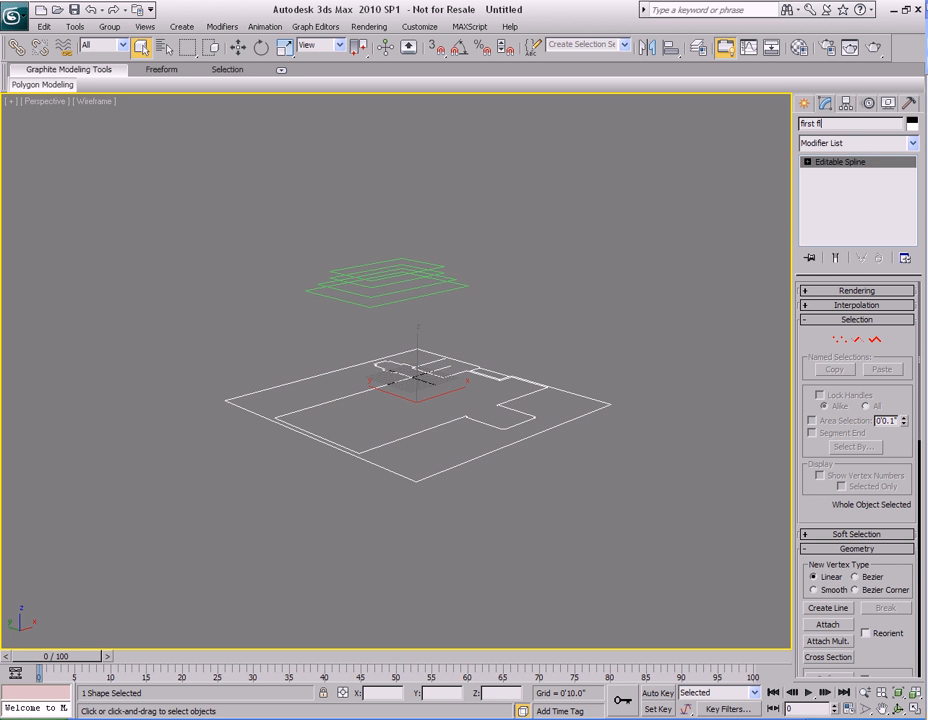
pyautogui.write('oor')
pyautogui.click(578, 321)
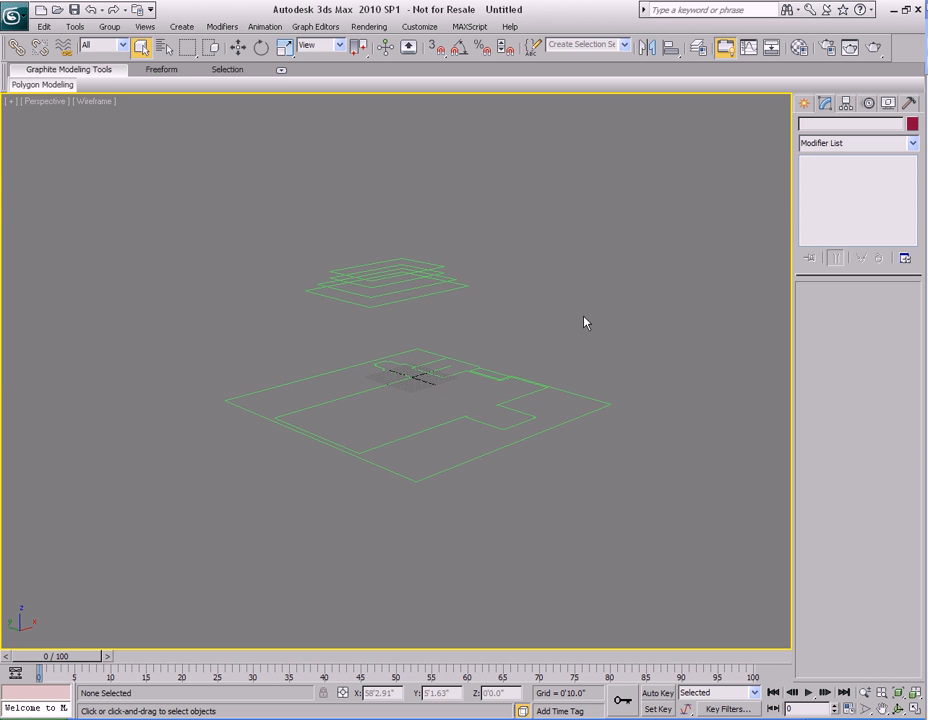
# Step: Import front view.DWG with the default AutoCAD import options
pyautogui.click(14, 14)
pyautogui.click(60, 208)
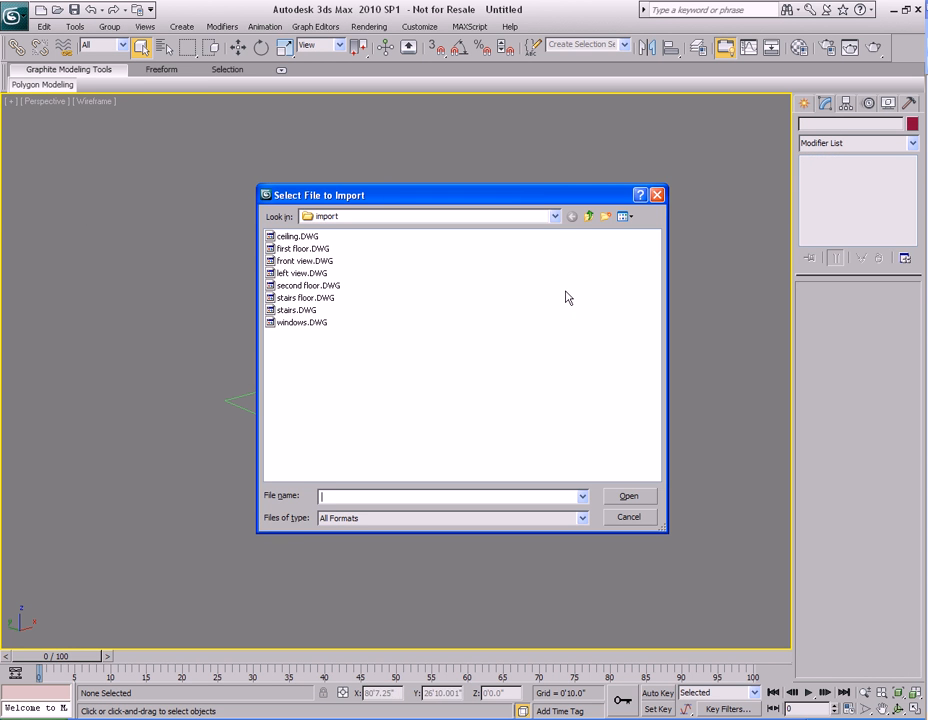
pyautogui.doubleClick(305, 259)
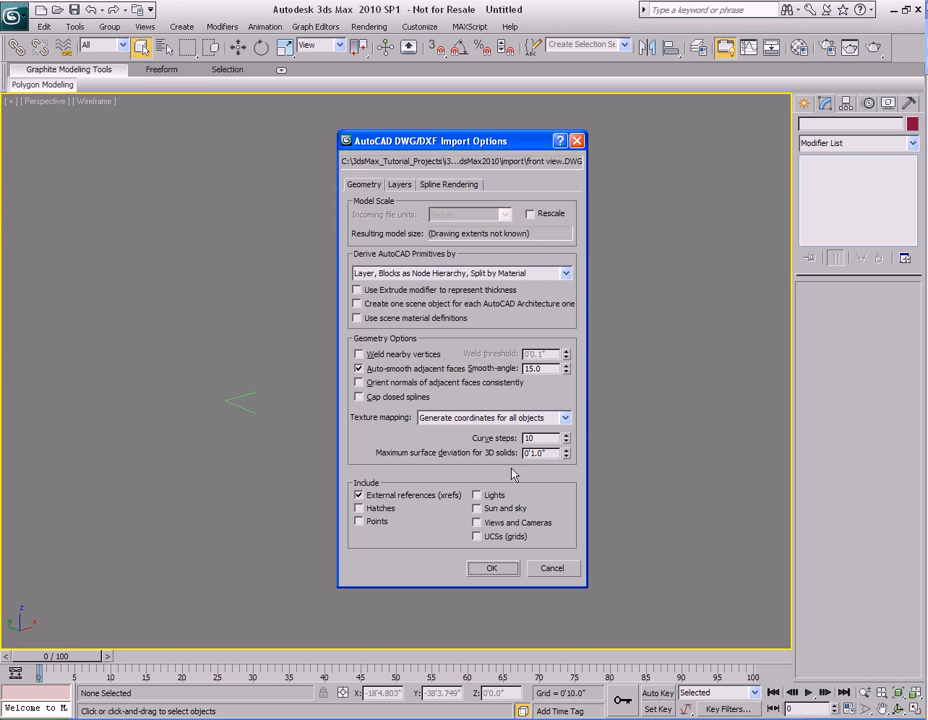
pyautogui.click(497, 569)
# Step: Select the imported front elevation shape, rename it front view, and deselect it
pyautogui.click(346, 307)
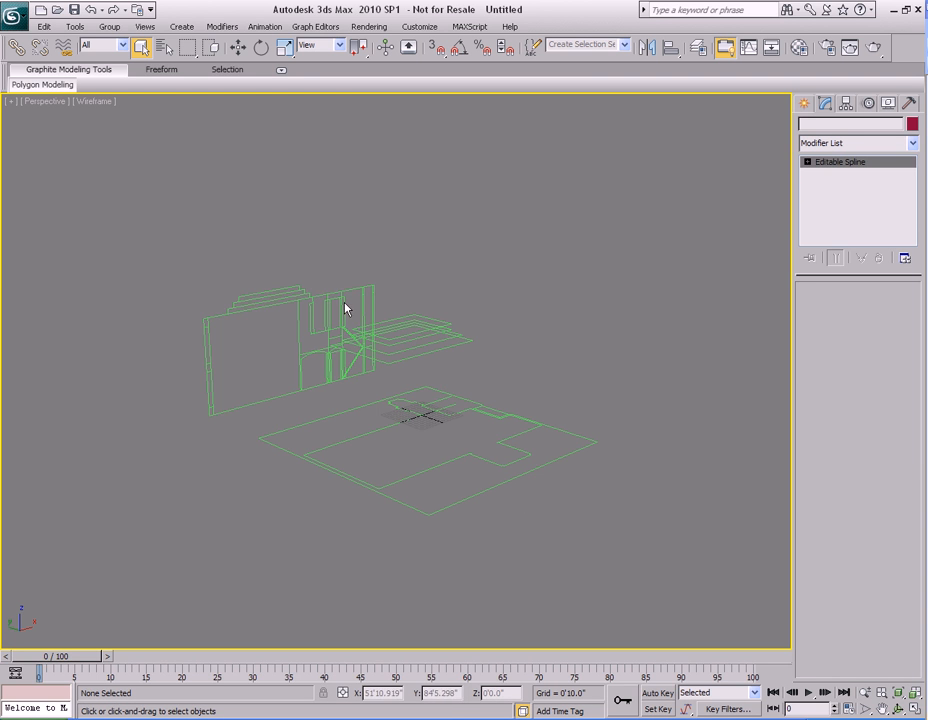
pyautogui.moveTo(346, 307); pyautogui.dragTo(448, 289, button='middle')
pyautogui.doubleClick(836, 126)
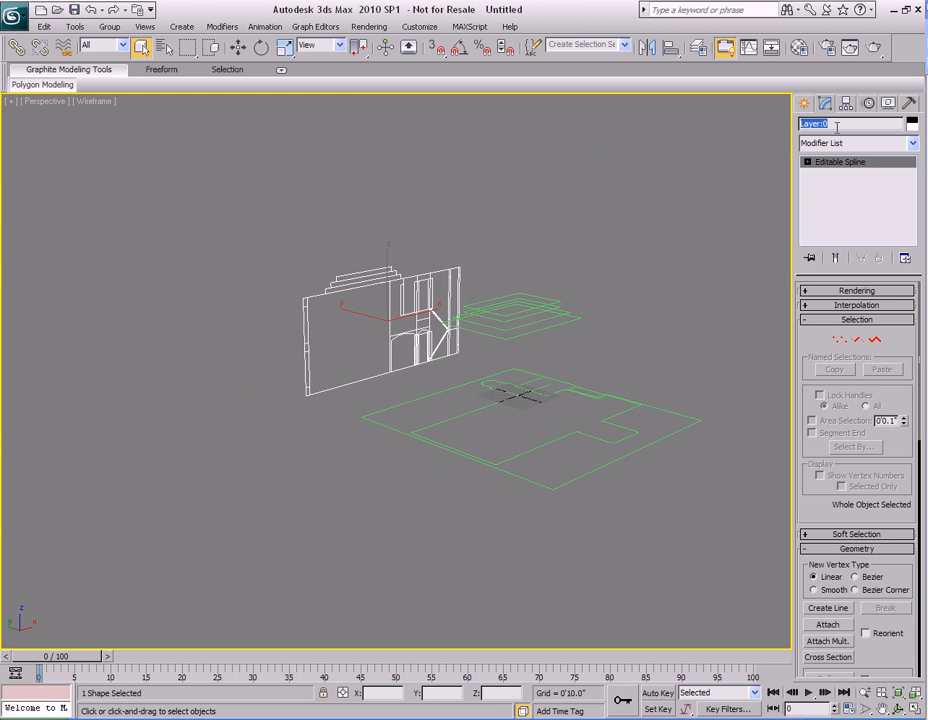
pyautogui.write('front view')
pyautogui.moveTo(584, 304); pyautogui.dragTo(551, 292, button='middle')
pyautogui.click(631, 289)
# Step: Import left view.DWG with the default AutoCAD import options
pyautogui.click(13, 15)
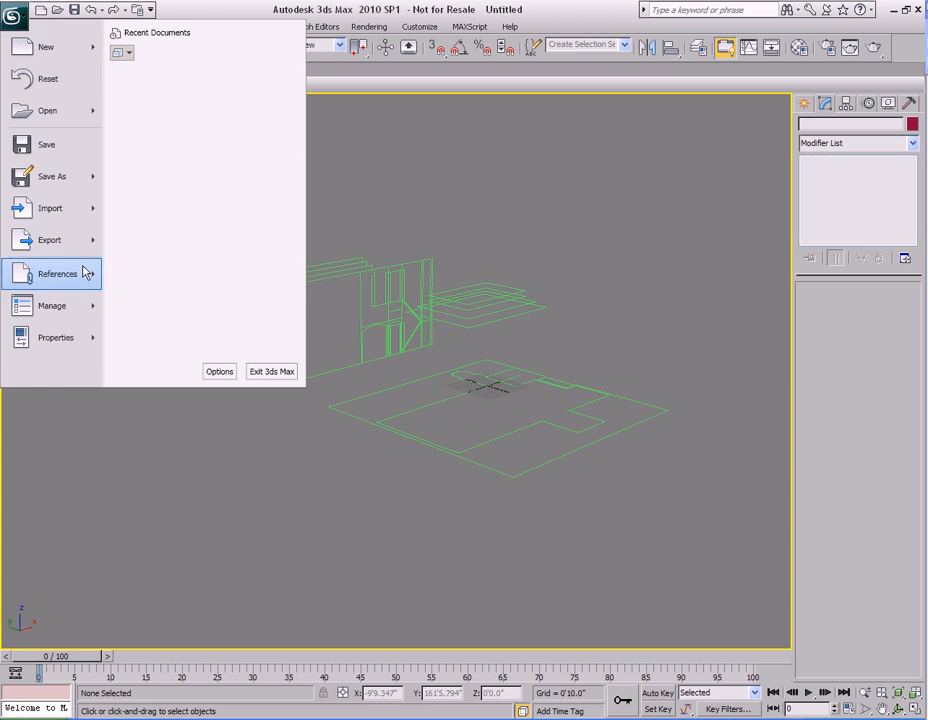
pyautogui.click(58, 209)
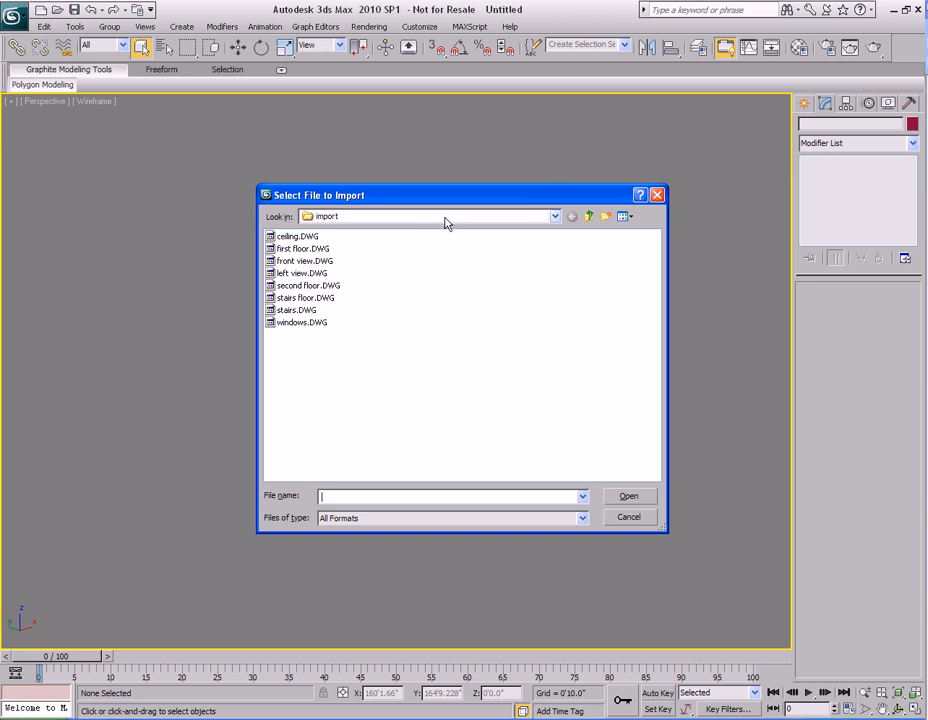
pyautogui.doubleClick(306, 275)
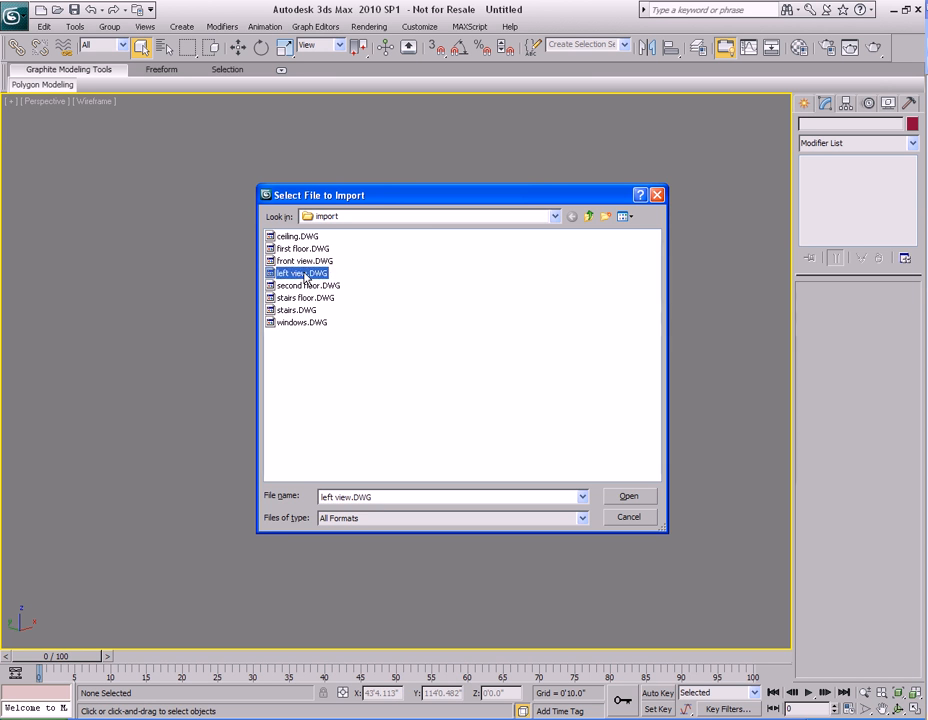
pyautogui.click(496, 568)
# Step: Select the imported left elevation shape, rename it left view, and deselect it
pyautogui.moveTo(609, 311); pyautogui.dragTo(526, 362)
pyautogui.click(848, 124)
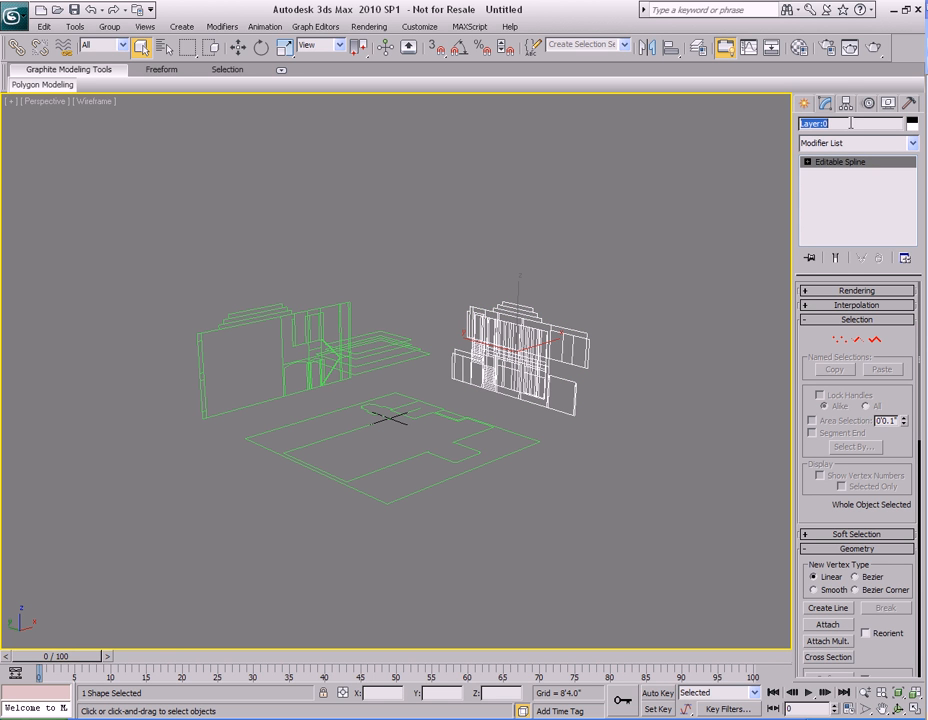
pyautogui.write('left')
pyautogui.click(584, 250)
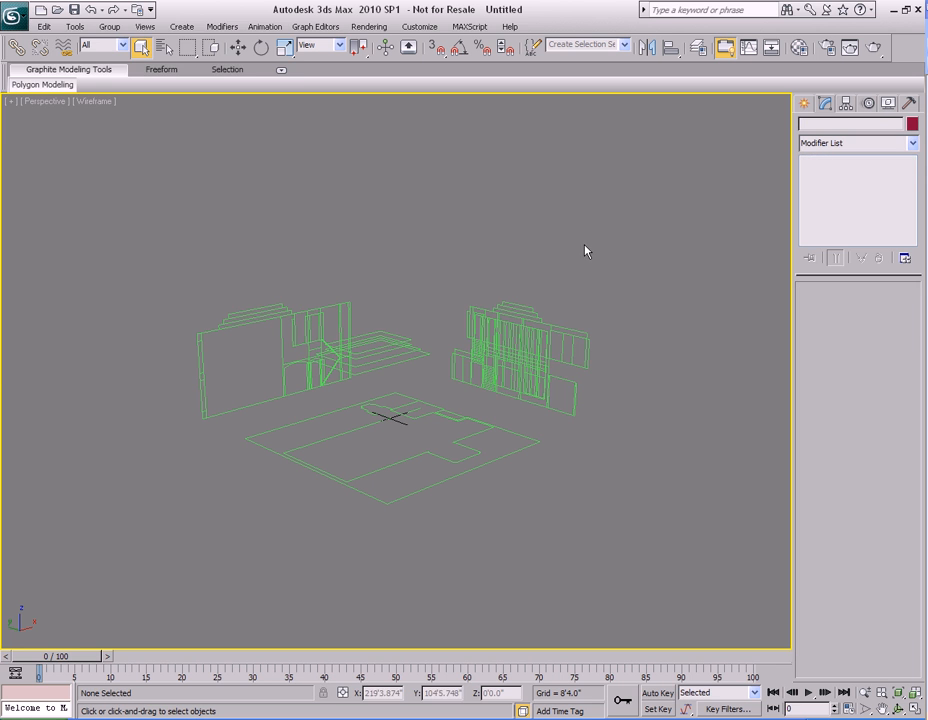
# Step: Import second floor.DWG with the default AutoCAD import options
pyautogui.click(14, 16)
pyautogui.click(50, 208)
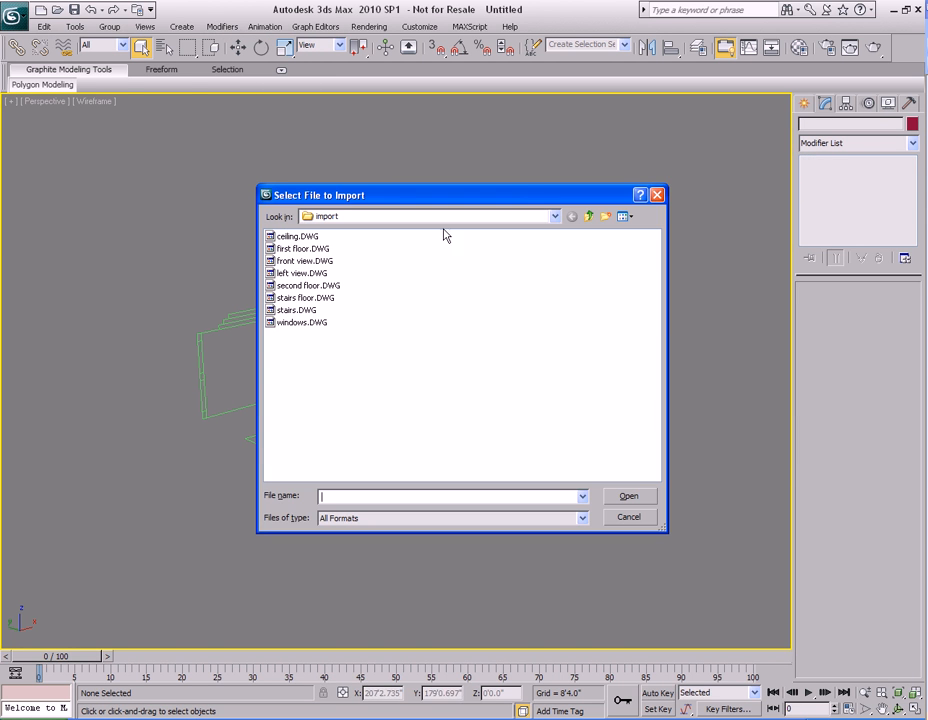
pyautogui.doubleClick(306, 289)
pyautogui.click(484, 572)
# Step: Select the imported second floor plan shape and rename it second floor
pyautogui.moveTo(557, 456); pyautogui.dragTo(564, 435, button='middle')
pyautogui.click(421, 347)
pyautogui.scroll(5, 514, 375)
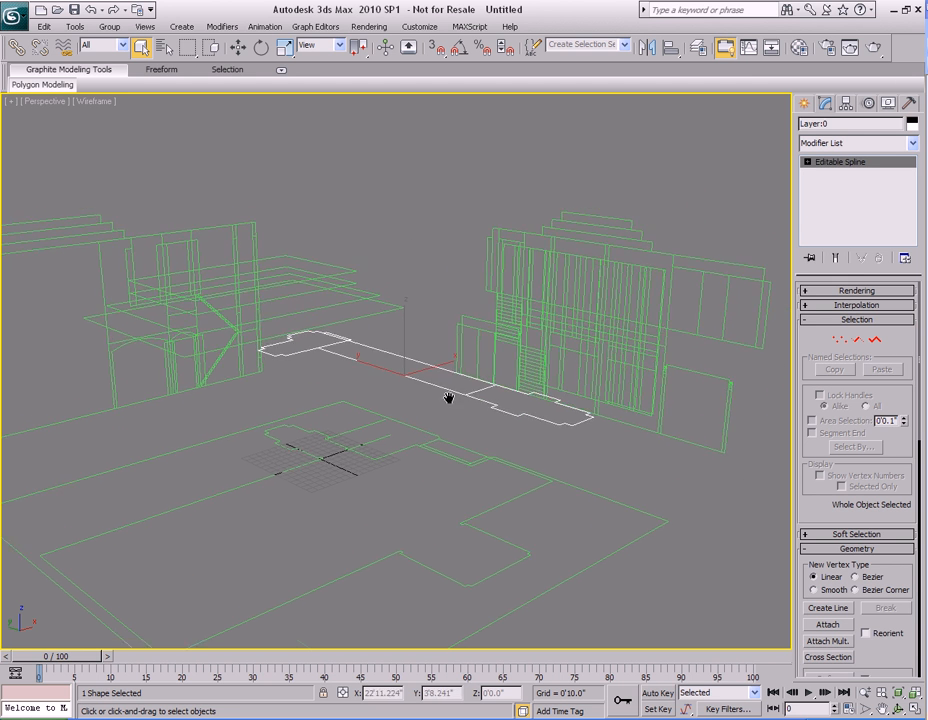
pyautogui.click(870, 125)
pyautogui.write('second floor')
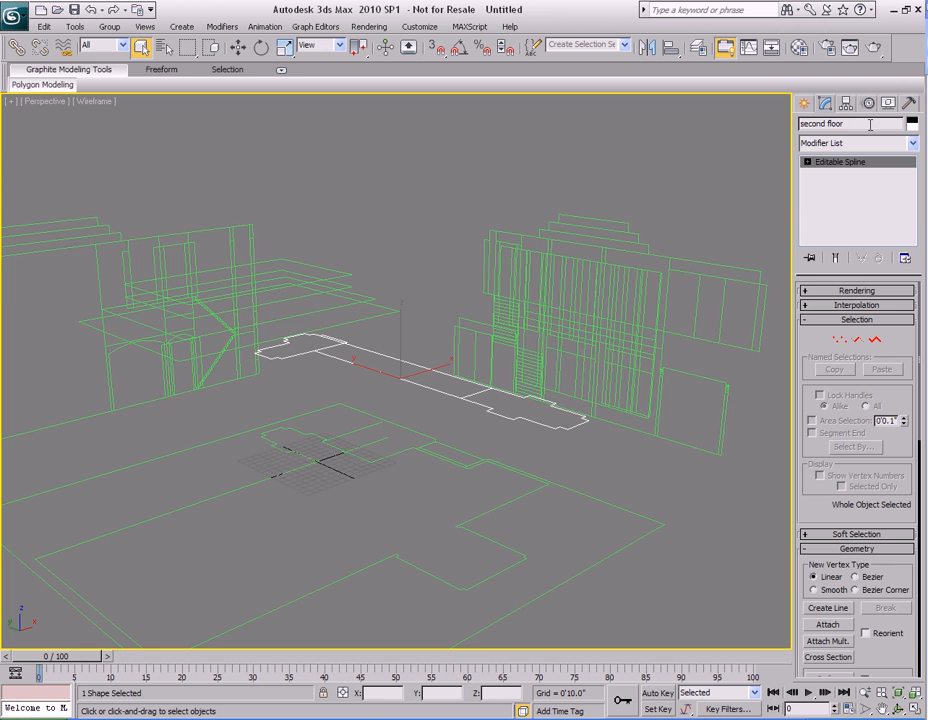
pyautogui.scroll(-6, 553, 429)
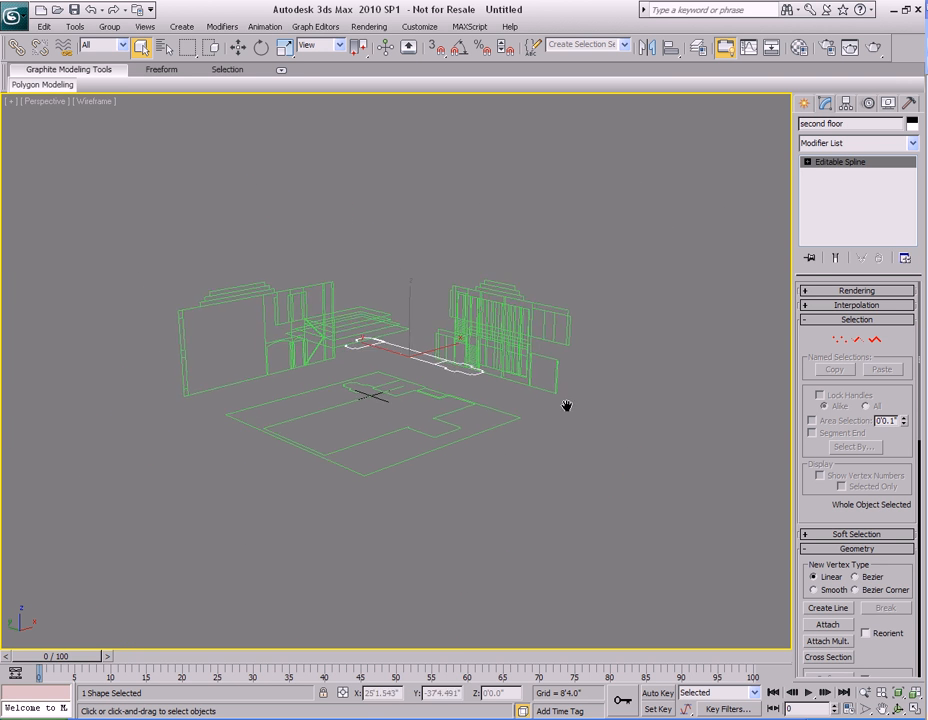
# Step: Import stairs floor.DWG with the default AutoCAD import options
pyautogui.click(15, 16)
pyautogui.click(60, 209)
pyautogui.doubleClick(306, 298)
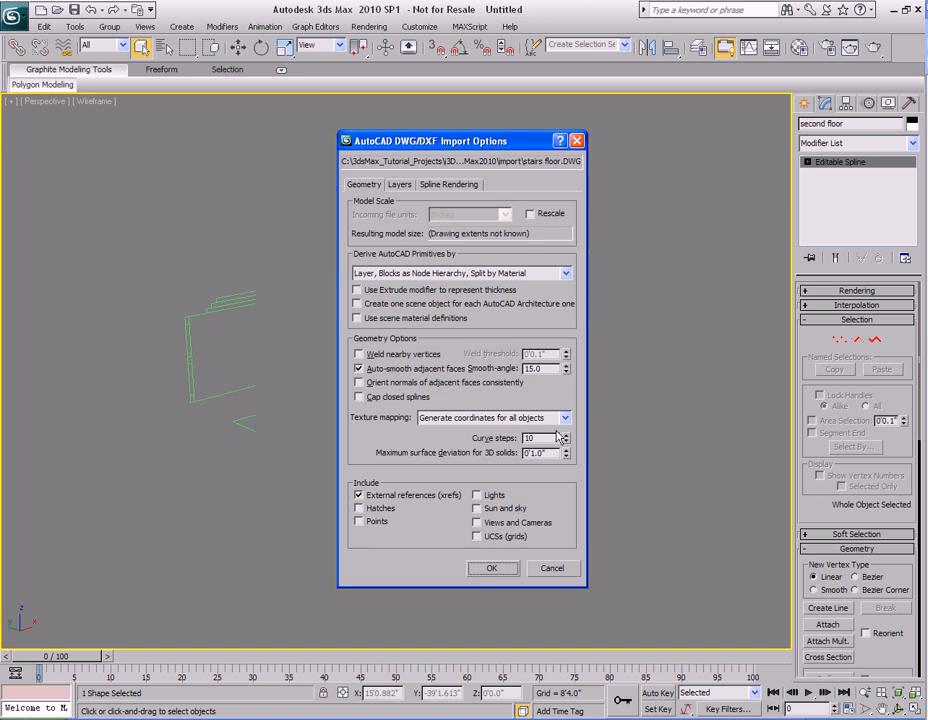
pyautogui.click(491, 568)
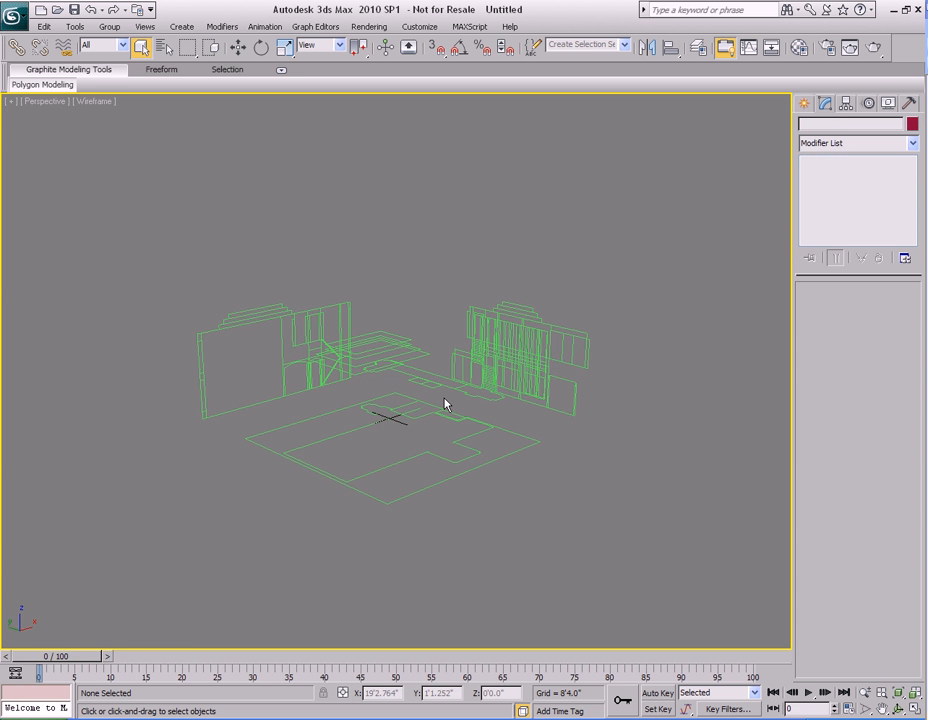
# Step: Select the small imported stair landing shape, rename it stairs floor, and deselect it
pyautogui.scroll(4, 445, 404)
pyautogui.keyDown('alt'); pyautogui.moveTo(502, 382); pyautogui.dragTo(430, 398, button='middle'); pyautogui.keyUp('alt')
pyautogui.scroll(3, 530, 424)
pyautogui.moveTo(530, 424); pyautogui.dragTo(458, 404, button='middle')
pyautogui.moveTo(456, 468); pyautogui.dragTo(417, 440)
pyautogui.moveTo(443, 452)
pyautogui.mouseDown(button='middle')
pyautogui.moveTo(440, 428)
pyautogui.moveTo(470, 472)
pyautogui.moveTo(450, 434)
pyautogui.mouseUp(button='middle')
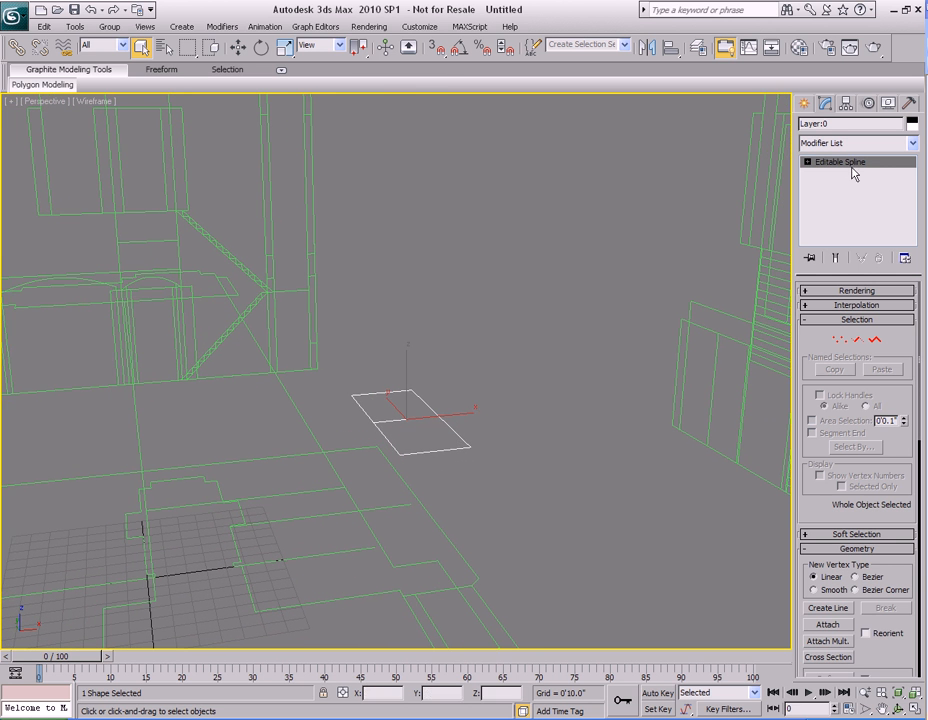
pyautogui.click(844, 124)
pyautogui.write('airs floor')
pyautogui.click(535, 381)
# Step: Import stairs.DWG with the default AutoCAD import options
pyautogui.click(12, 17)
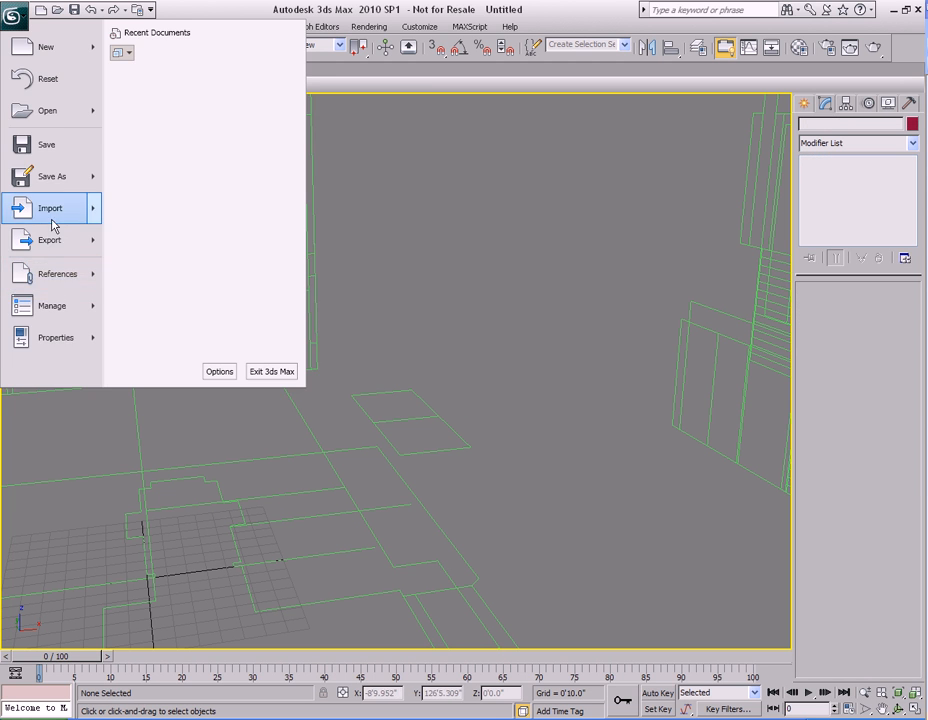
pyautogui.click(168, 242)
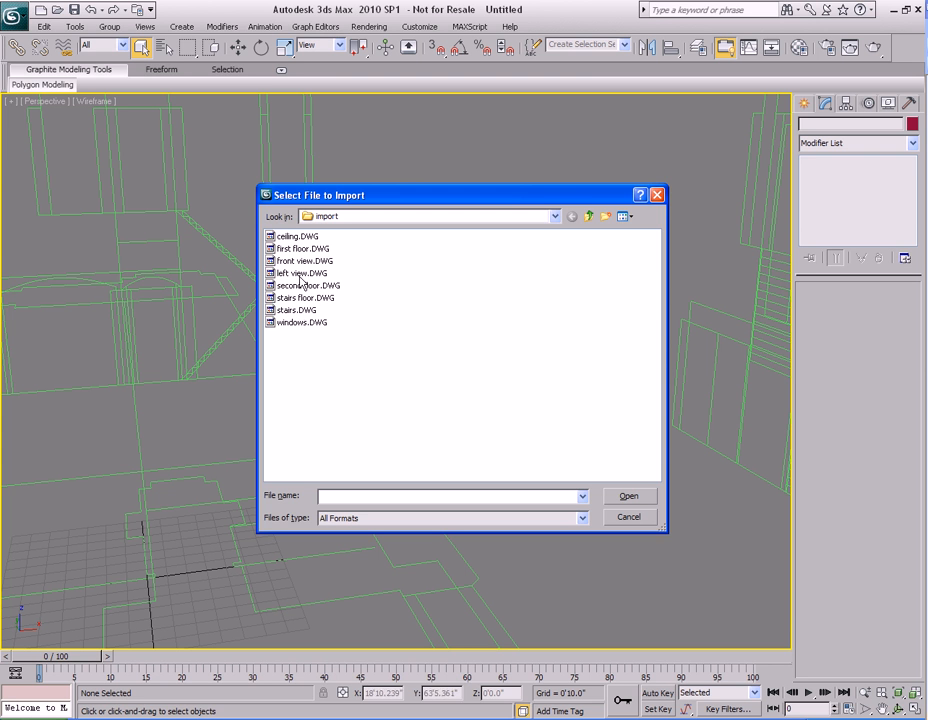
pyautogui.doubleClick(297, 310)
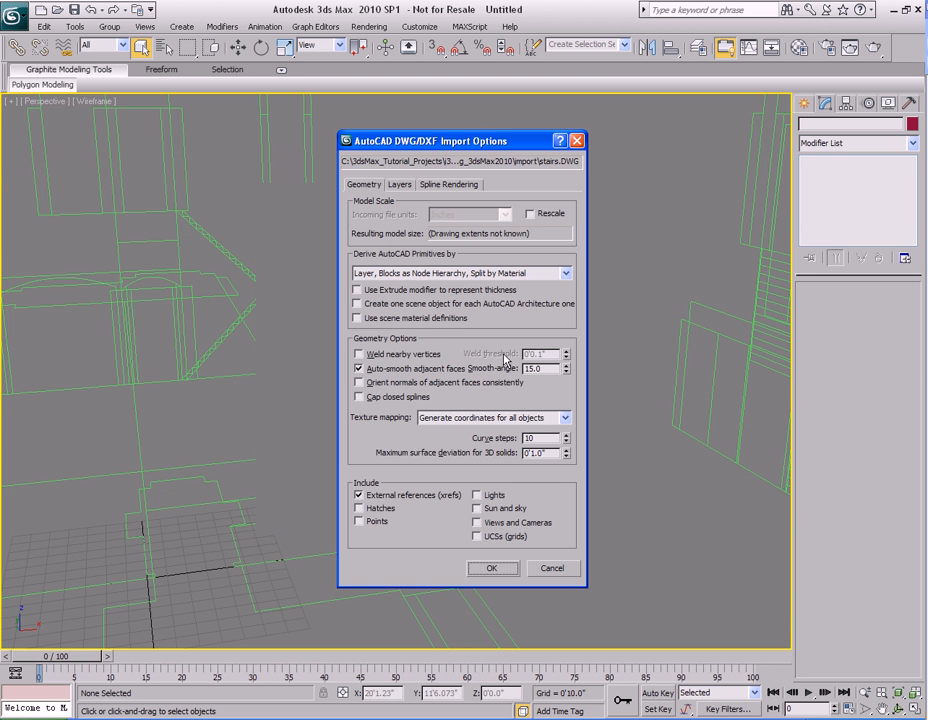
pyautogui.click(492, 569)
# Step: Select the imported staircase lines and rename the shape stairs
pyautogui.scroll(4, 390, 425)
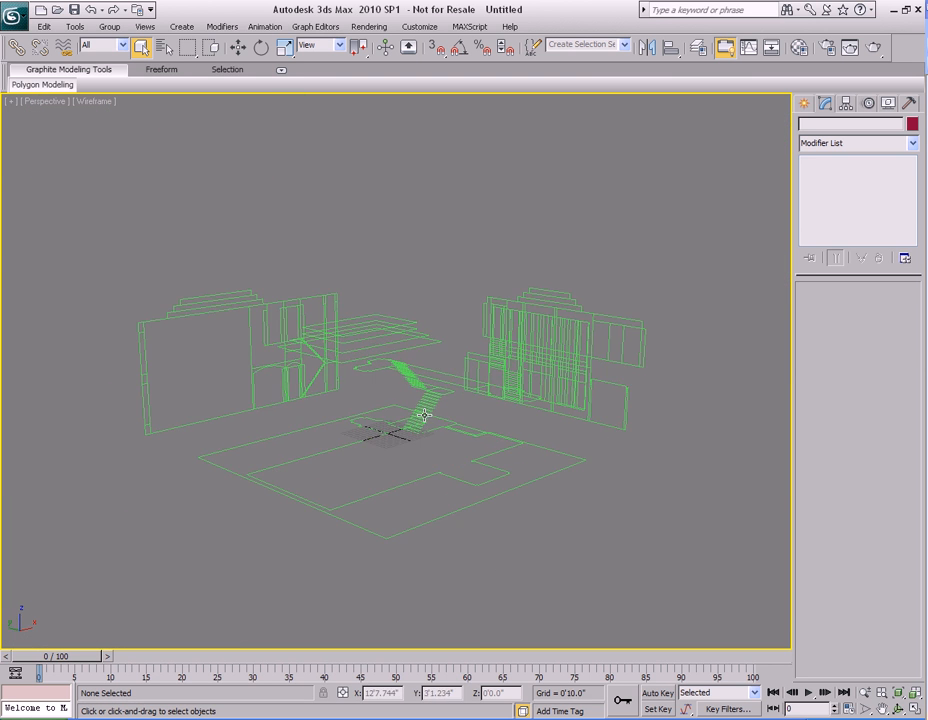
pyautogui.click(429, 399)
pyautogui.scroll(5, 429, 399)
pyautogui.click(669, 486)
pyautogui.moveTo(539, 435)
pyautogui.keyDown('alt'); pyautogui.mouseDown(button='middle')
pyautogui.moveTo(437, 429)
pyautogui.moveTo(545, 435)
pyautogui.mouseUp(button='middle'); pyautogui.keyUp('alt')
pyautogui.keyDown('alt'); pyautogui.moveTo(452, 408); pyautogui.dragTo(503, 430, button='middle'); pyautogui.keyUp('alt')
pyautogui.click(503, 430)
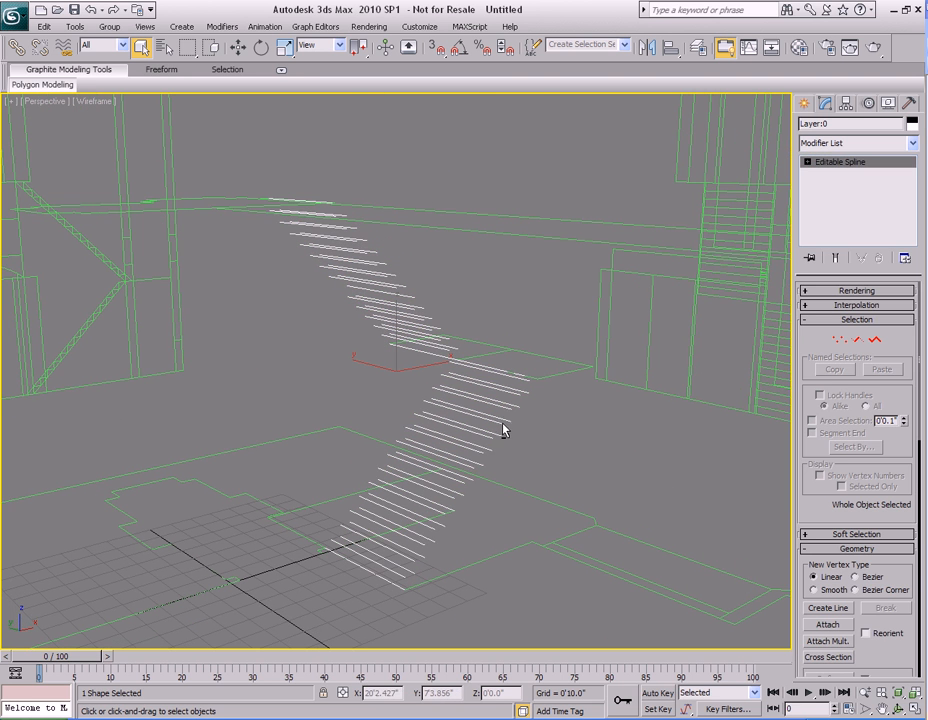
pyautogui.click(845, 125)
pyautogui.write('s')
pyautogui.scroll(-5, 489, 414)
pyautogui.keyDown('alt'); pyautogui.moveTo(489, 414); pyautogui.dragTo(528, 404, button='middle'); pyautogui.keyUp('alt')
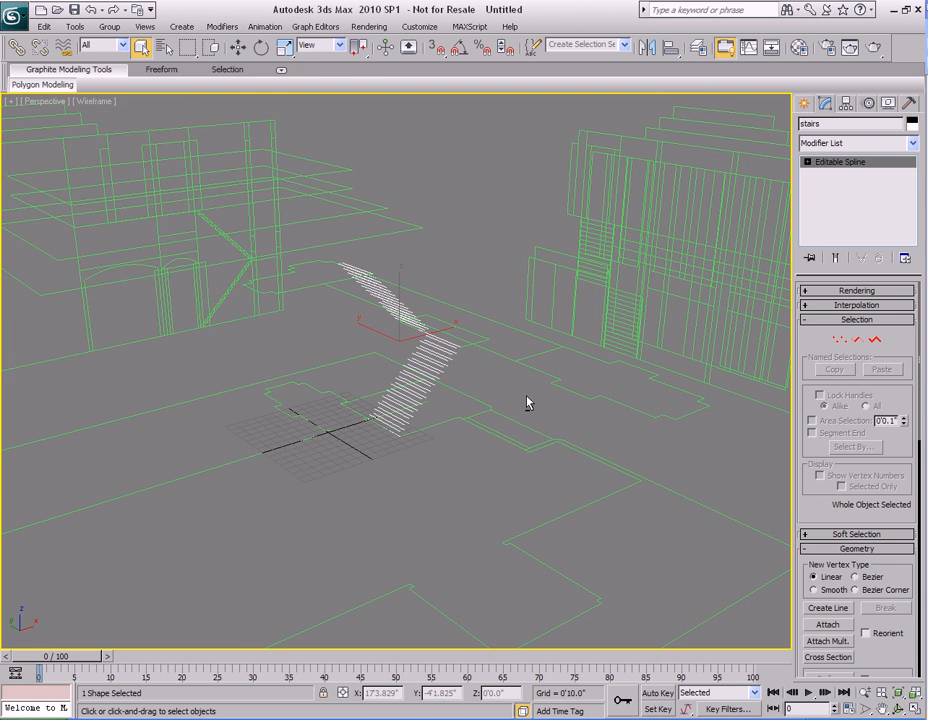
# Step: Import windows.DWG with the default AutoCAD import options
pyautogui.click(14, 15)
pyautogui.click(50, 208)
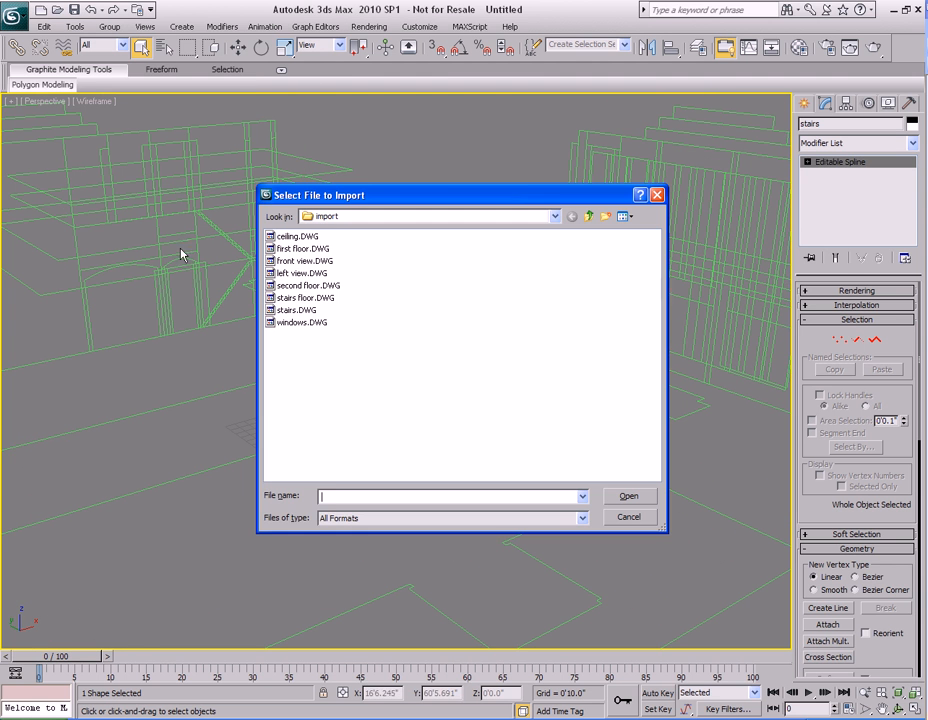
pyautogui.doubleClick(305, 323)
pyautogui.click(492, 569)
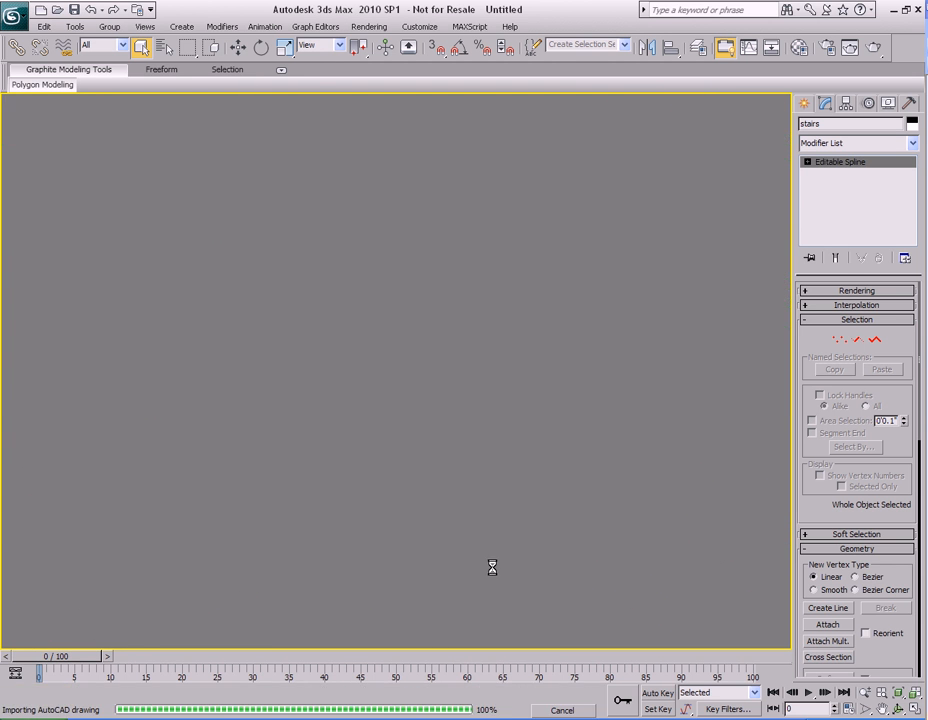
# Step: Select the imported window outlines, rename the shape windows, and deselect it
pyautogui.scroll(4, 450, 530)
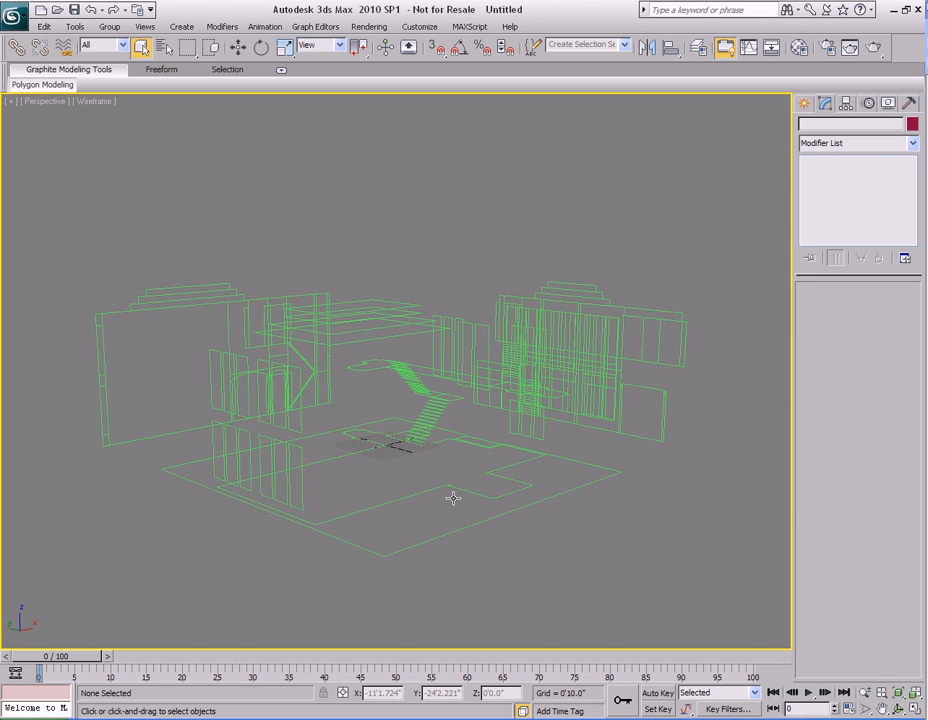
pyautogui.click(477, 320)
pyautogui.click(846, 125)
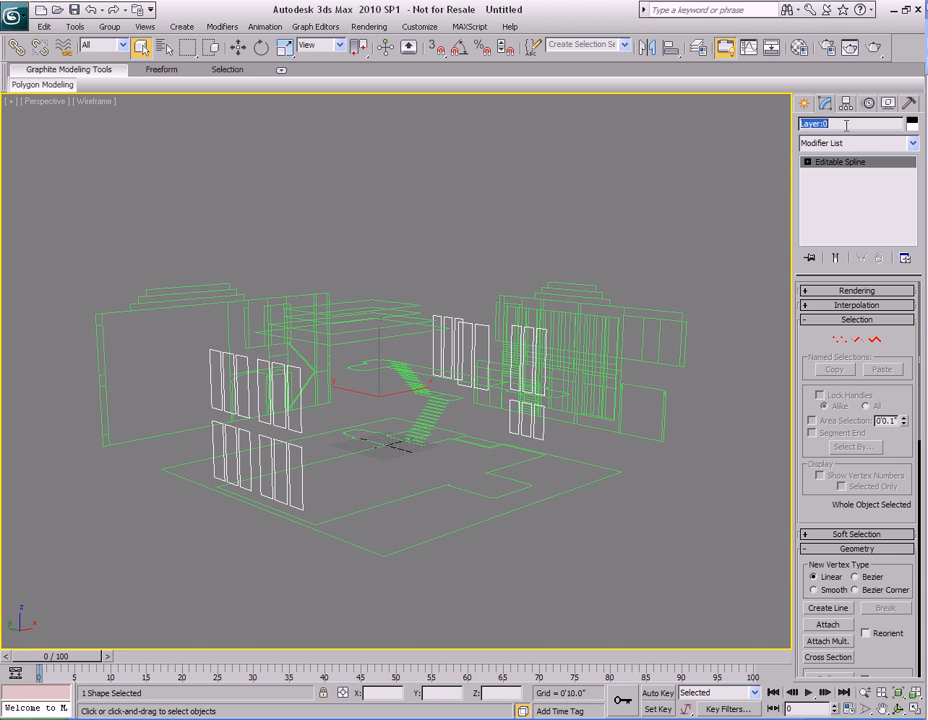
pyautogui.write('windows')
pyautogui.keyDown('alt'); pyautogui.moveTo(406, 456); pyautogui.dragTo(487, 303, button='middle'); pyautogui.keyUp('alt')
pyautogui.click(520, 337)
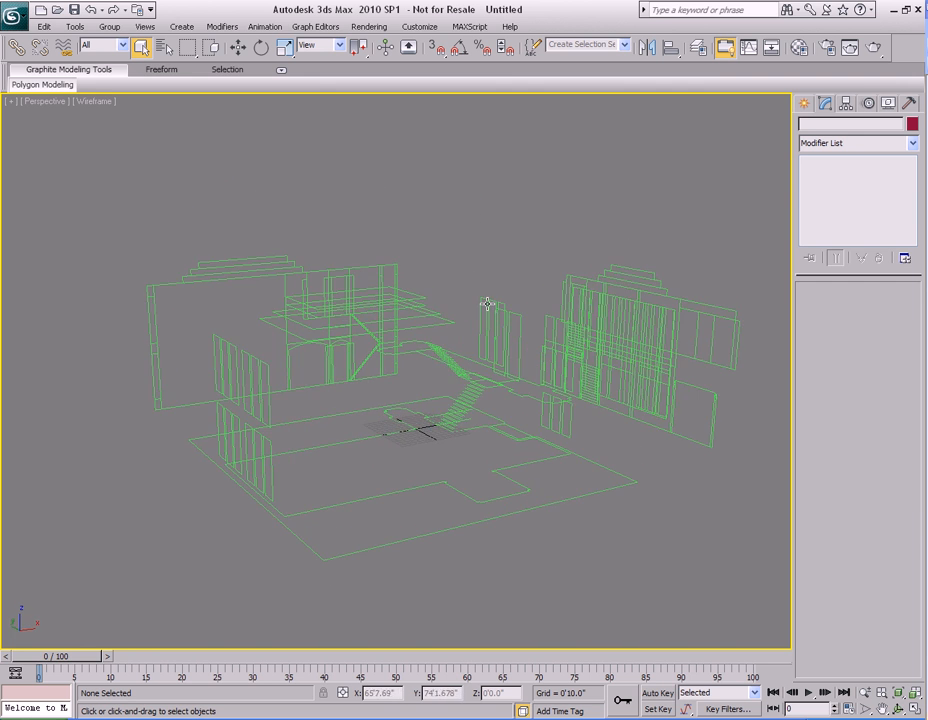
pyautogui.moveTo(528, 367)
pyautogui.keyDown('alt'); pyautogui.mouseDown(button='middle')
pyautogui.moveTo(483, 336)
pyautogui.moveTo(529, 360)
pyautogui.mouseUp(button='middle'); pyautogui.keyUp('alt')
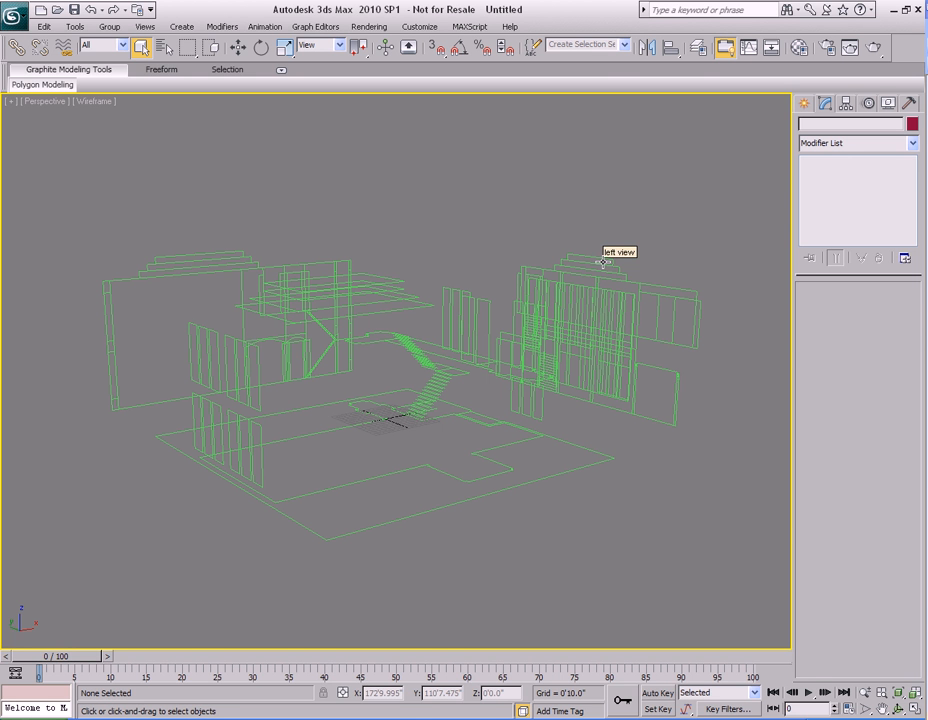
# Step: Change the object color of the first floor outline to light sky blue and deselect it
pyautogui.keyDown('alt'); pyautogui.moveTo(538, 311); pyautogui.dragTo(450, 342, button='middle'); pyautogui.keyUp('alt')
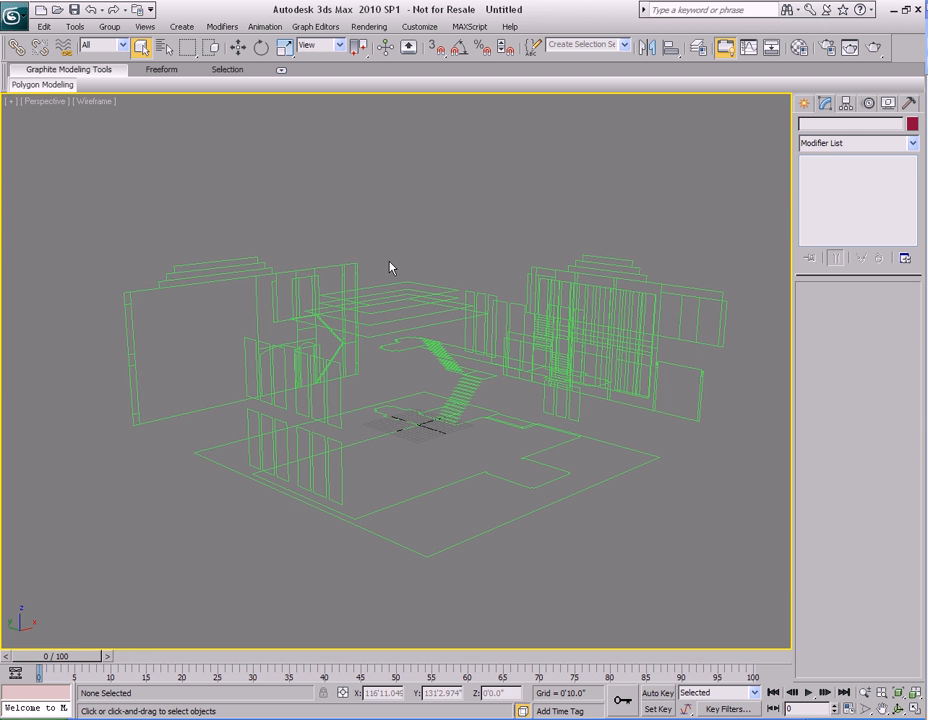
pyautogui.click(542, 508)
pyautogui.moveTo(542, 509); pyautogui.dragTo(526, 471, button='middle')
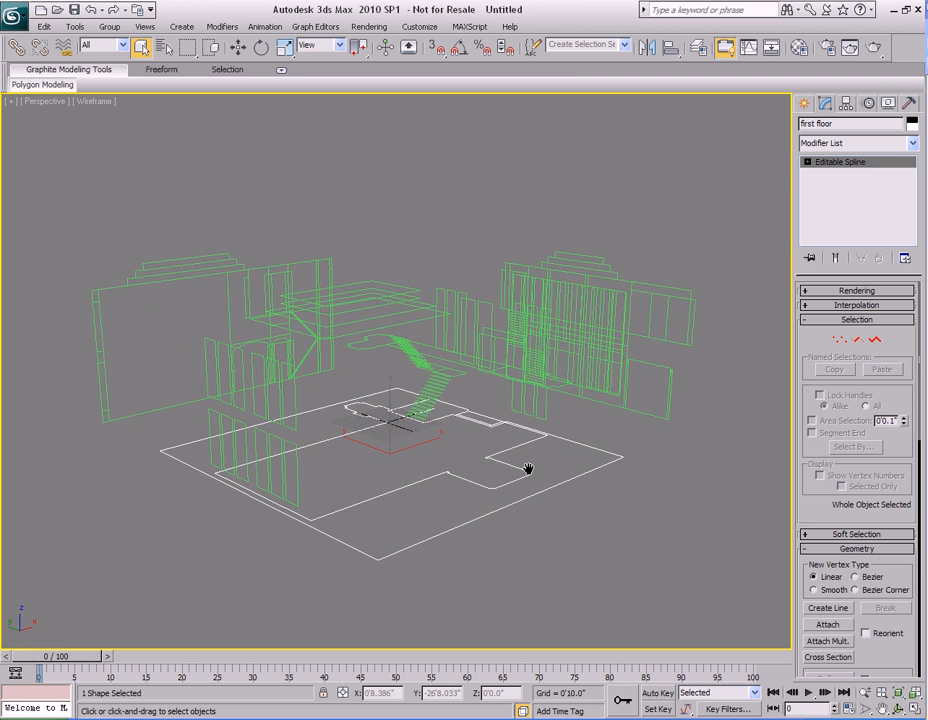
pyautogui.click(912, 124)
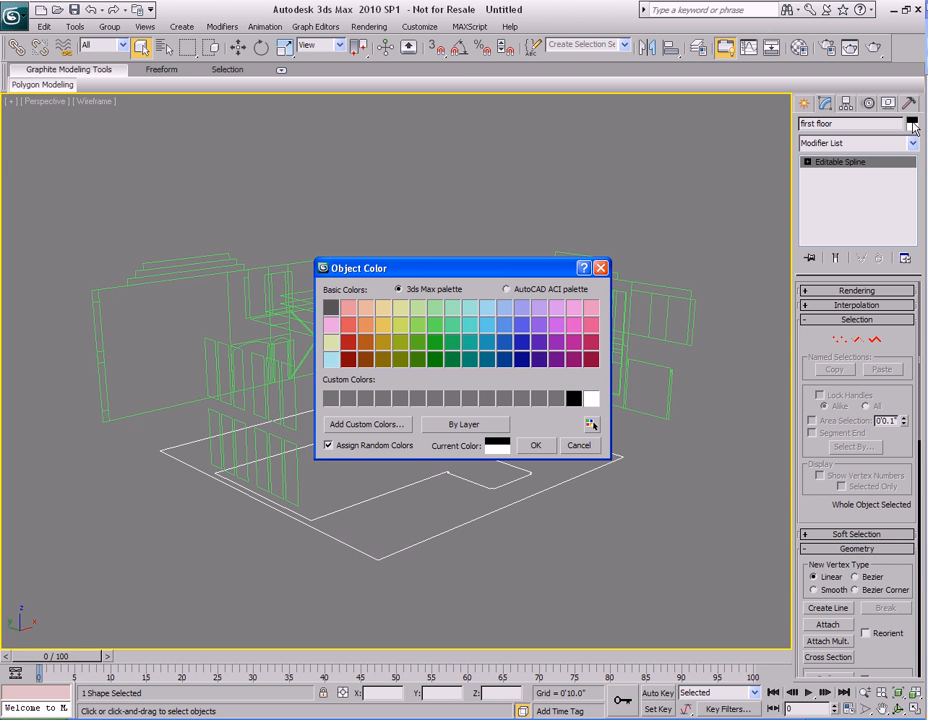
pyautogui.click(488, 314)
pyautogui.click(535, 445)
pyautogui.click(556, 432)
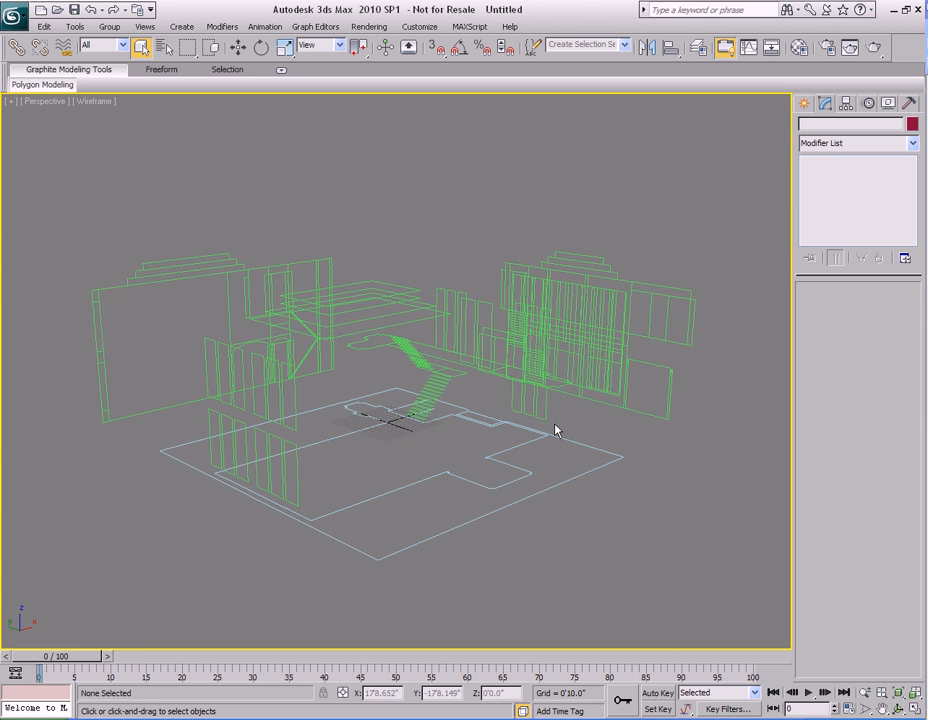
# Step: Change the object color of the stairs shape to light peach and deselect it
pyautogui.click(452, 400)
pyautogui.scroll(6, 472, 425)
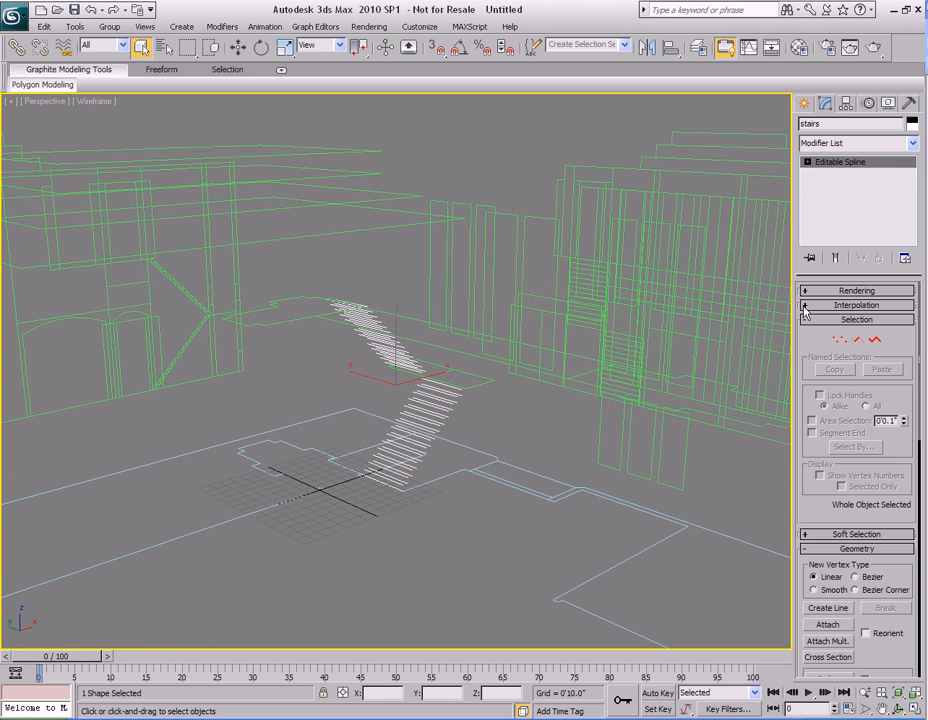
pyautogui.click(911, 124)
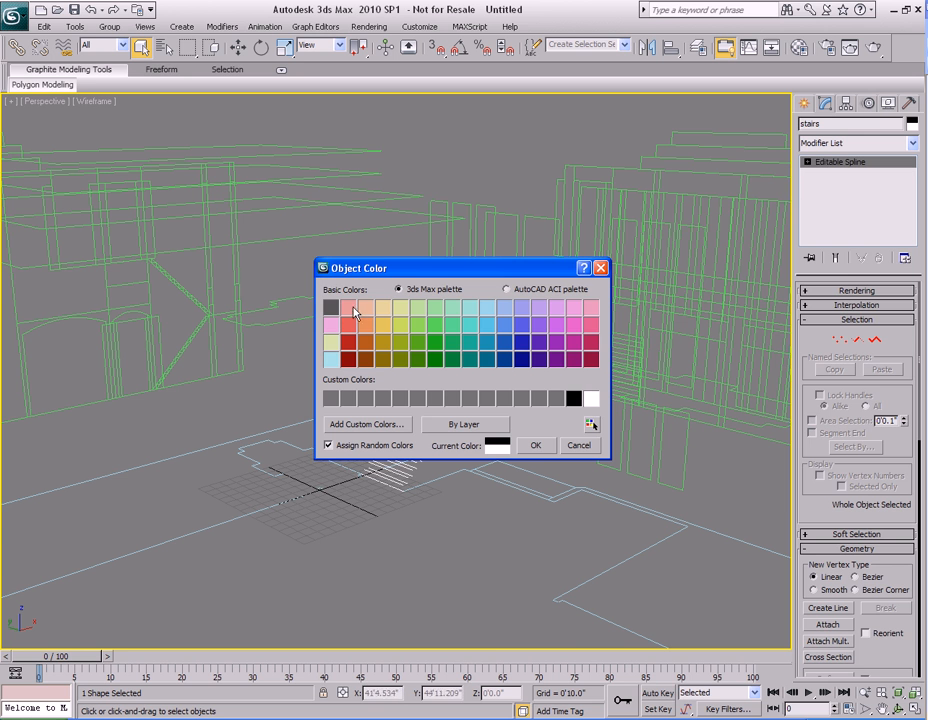
pyautogui.click(366, 309)
pyautogui.click(538, 448)
pyautogui.click(527, 420)
# Step: Change the object color of the stairs floor landing outline to red and deselect it
pyautogui.moveTo(567, 421); pyautogui.dragTo(488, 446, button='middle')
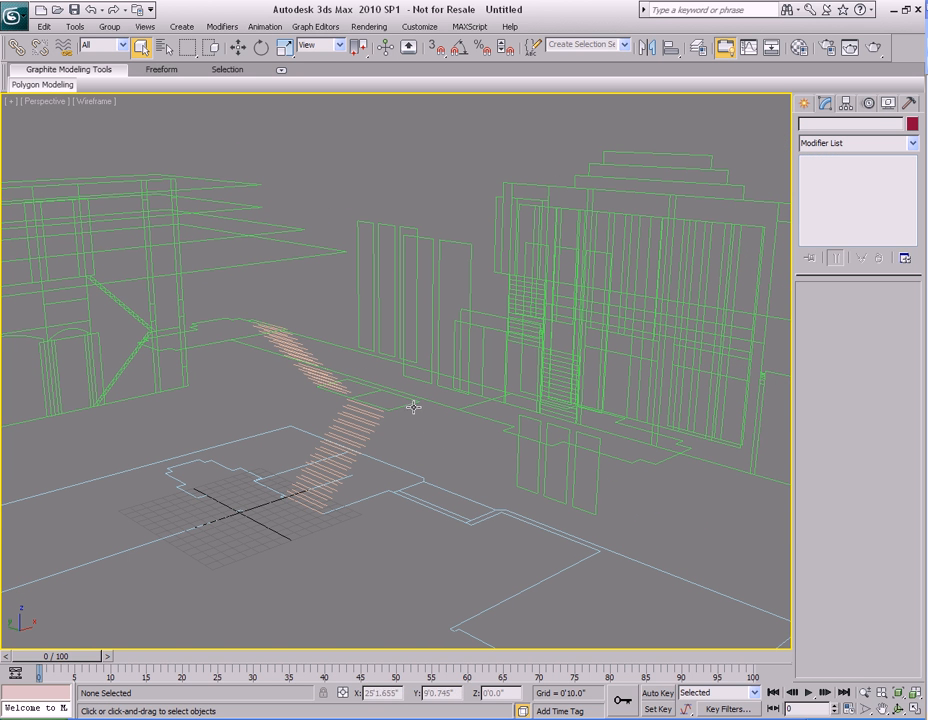
pyautogui.click(416, 403)
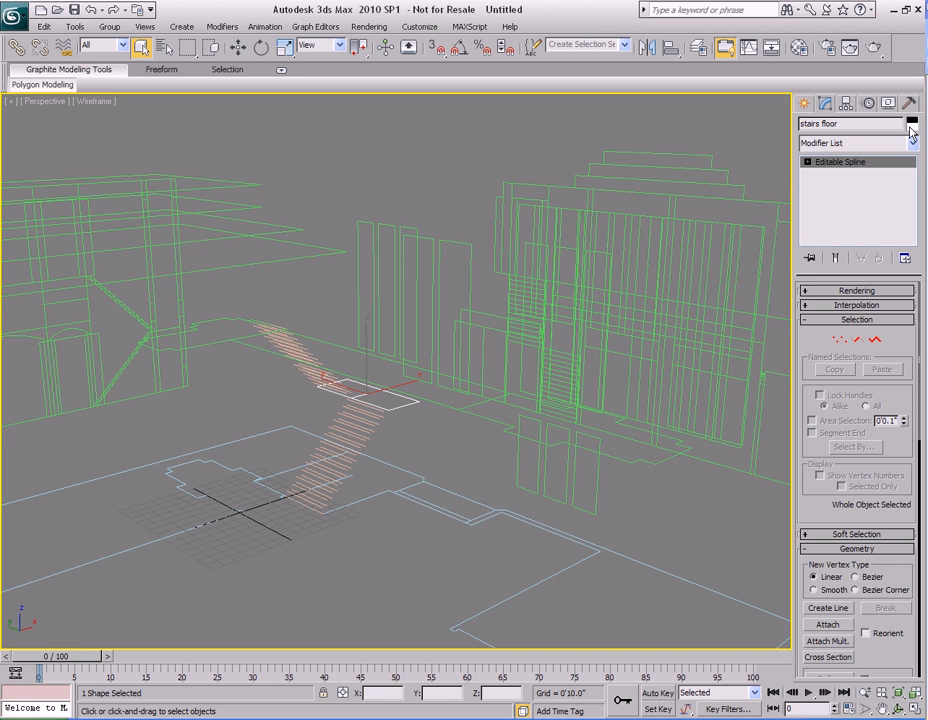
pyautogui.click(911, 124)
pyautogui.click(348, 342)
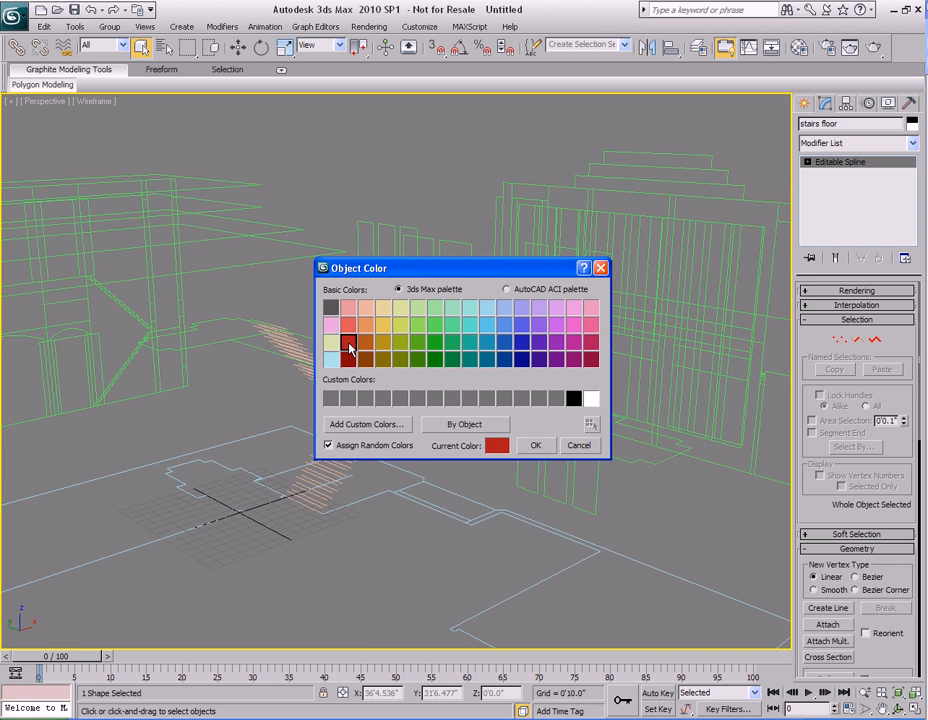
pyautogui.click(536, 446)
pyautogui.click(435, 451)
# Step: Change the object color of the windows shape to light purple
pyautogui.keyDown('alt'); pyautogui.moveTo(435, 451); pyautogui.dragTo(501, 474, button='middle'); pyautogui.keyUp('alt')
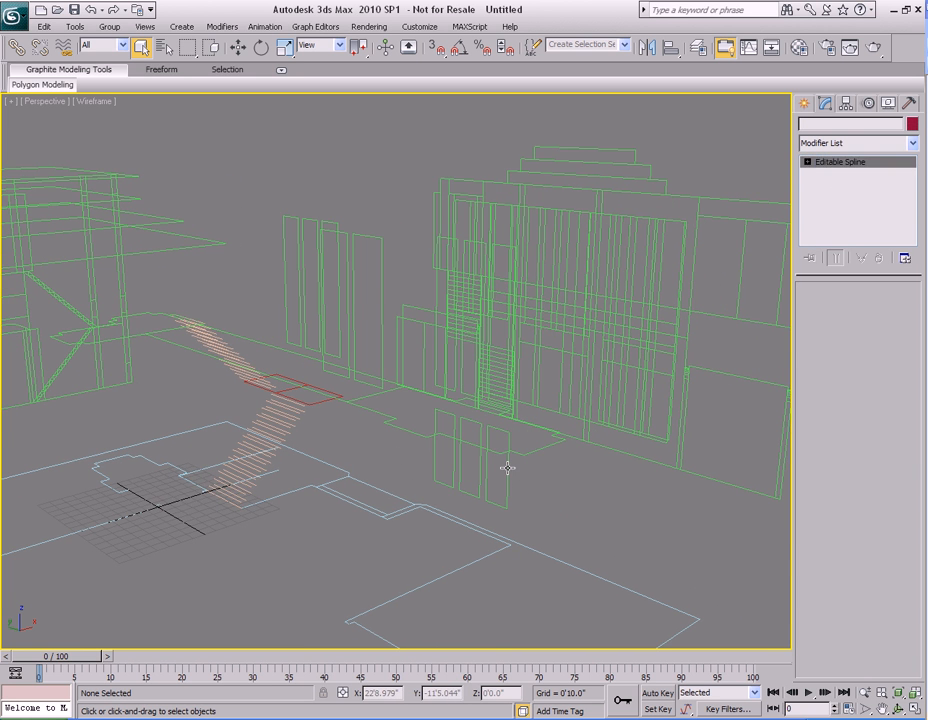
pyautogui.click(508, 468)
pyautogui.scroll(-5, 508, 468)
pyautogui.moveTo(389, 444); pyautogui.dragTo(427, 435, button='middle')
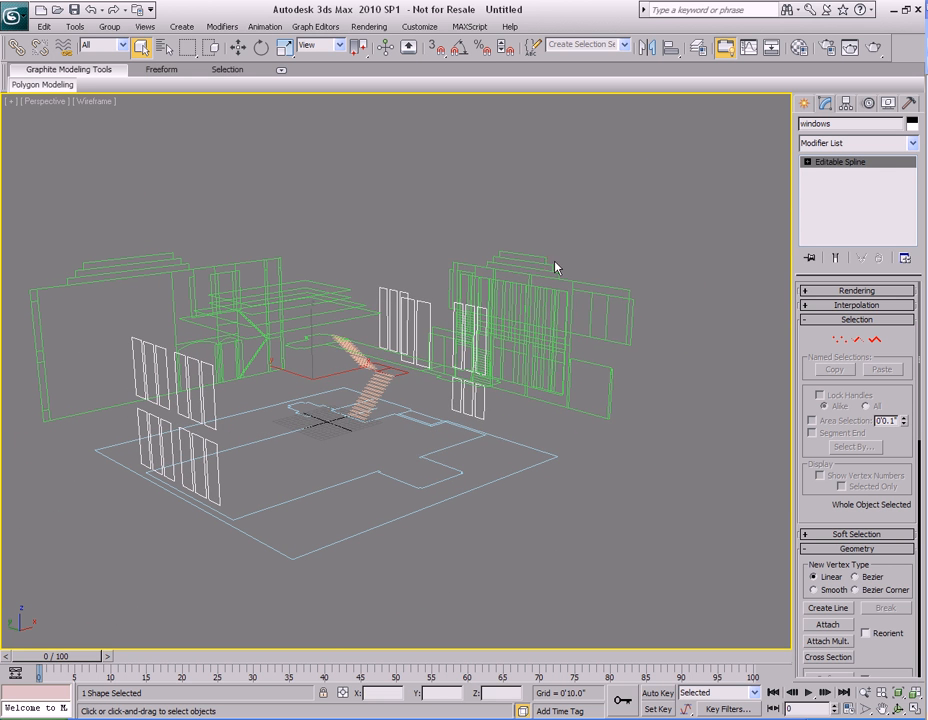
pyautogui.click(911, 123)
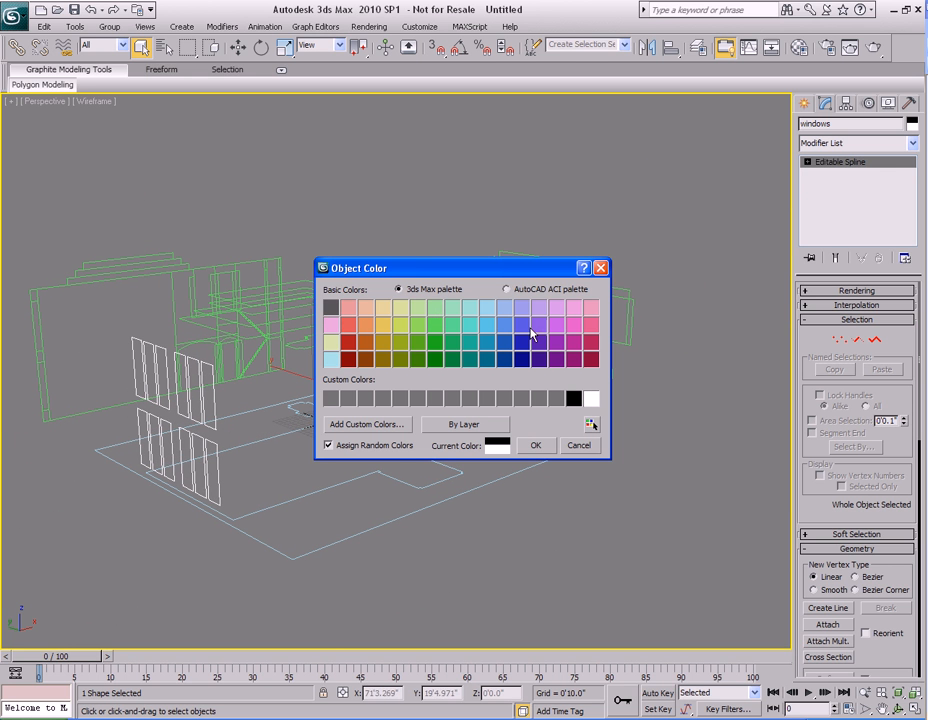
pyautogui.click(539, 307)
pyautogui.click(535, 445)
# Step: Select the front view elevation, change its object color to pale yellow, and deselect it
pyautogui.moveTo(450, 270)
pyautogui.mouseDown(button='middle')
pyautogui.moveTo(456, 325)
pyautogui.moveTo(525, 327)
pyautogui.moveTo(456, 275)
pyautogui.mouseUp(button='middle')
pyautogui.click(460, 326)
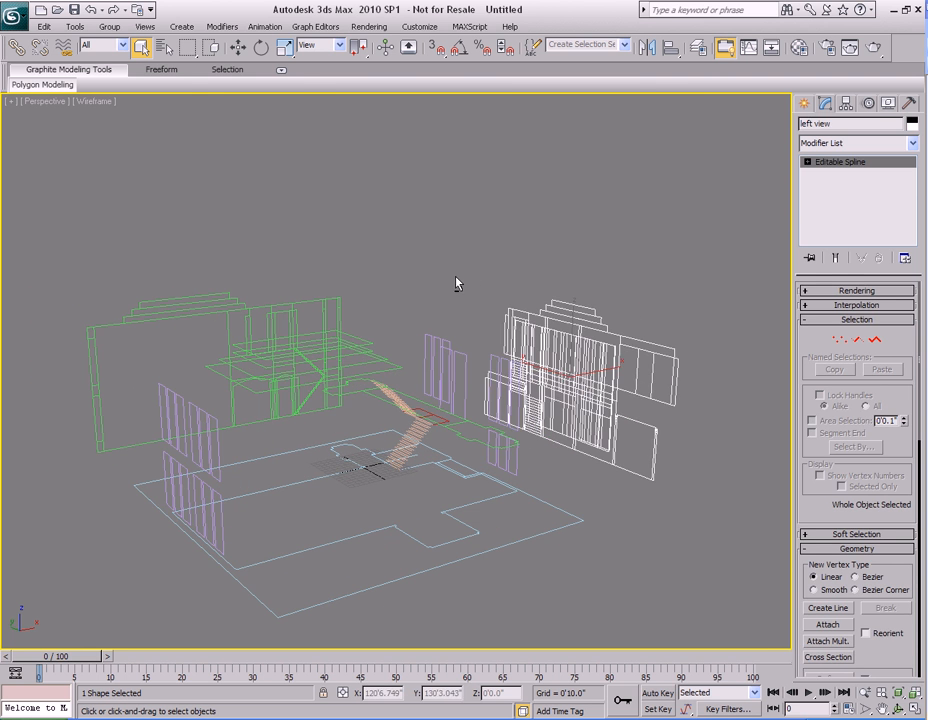
pyautogui.click(446, 287)
pyautogui.moveTo(355, 312); pyautogui.dragTo(438, 312, button='middle')
pyautogui.moveTo(373, 284); pyautogui.dragTo(429, 313)
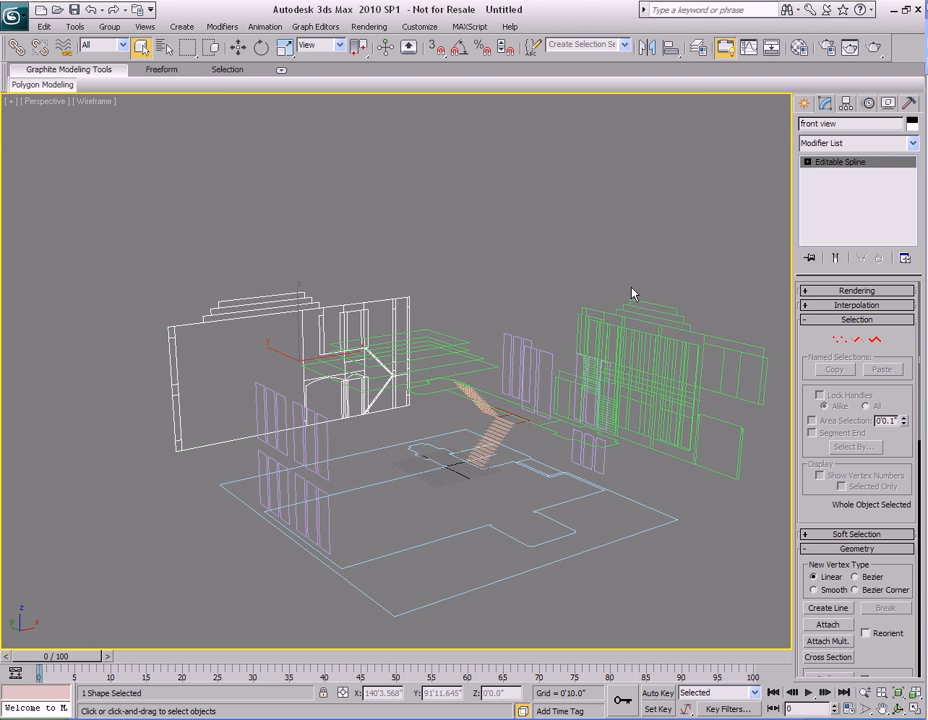
pyautogui.click(911, 124)
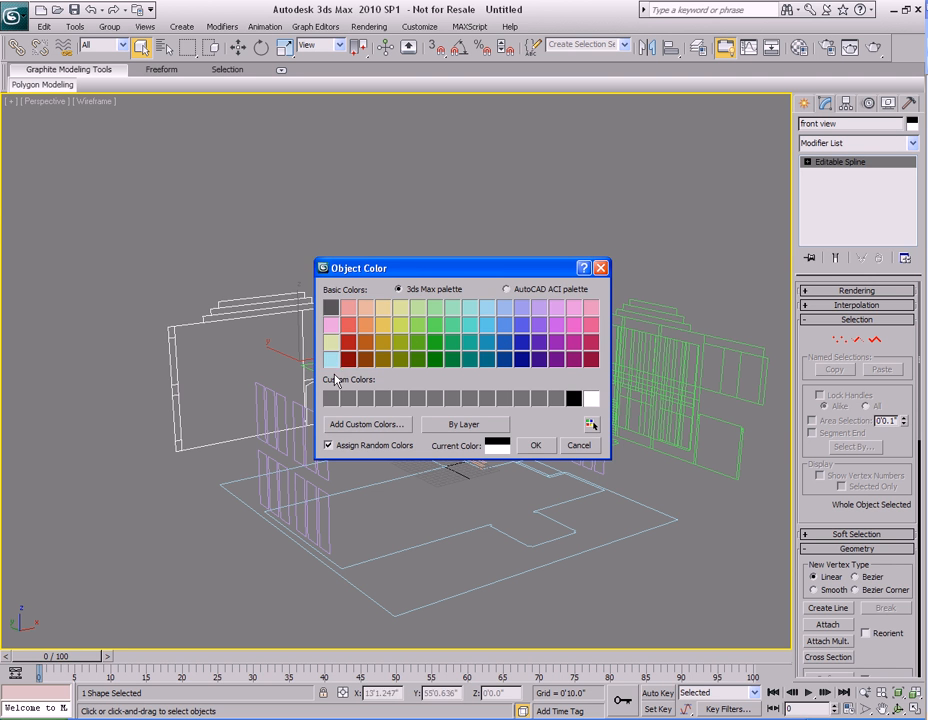
pyautogui.click(333, 345)
pyautogui.click(535, 445)
pyautogui.click(452, 282)
# Step: Change the object color of the left view elevation to light periwinkle blue and deselect it
pyautogui.moveTo(452, 282); pyautogui.dragTo(429, 327, button='middle')
pyautogui.click(536, 300)
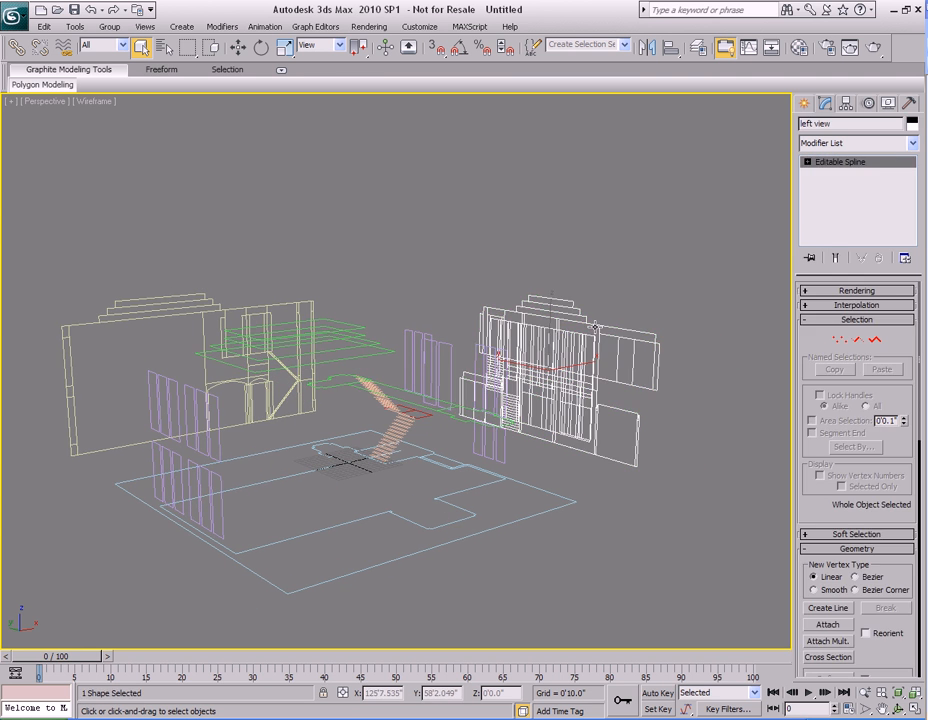
pyautogui.click(911, 124)
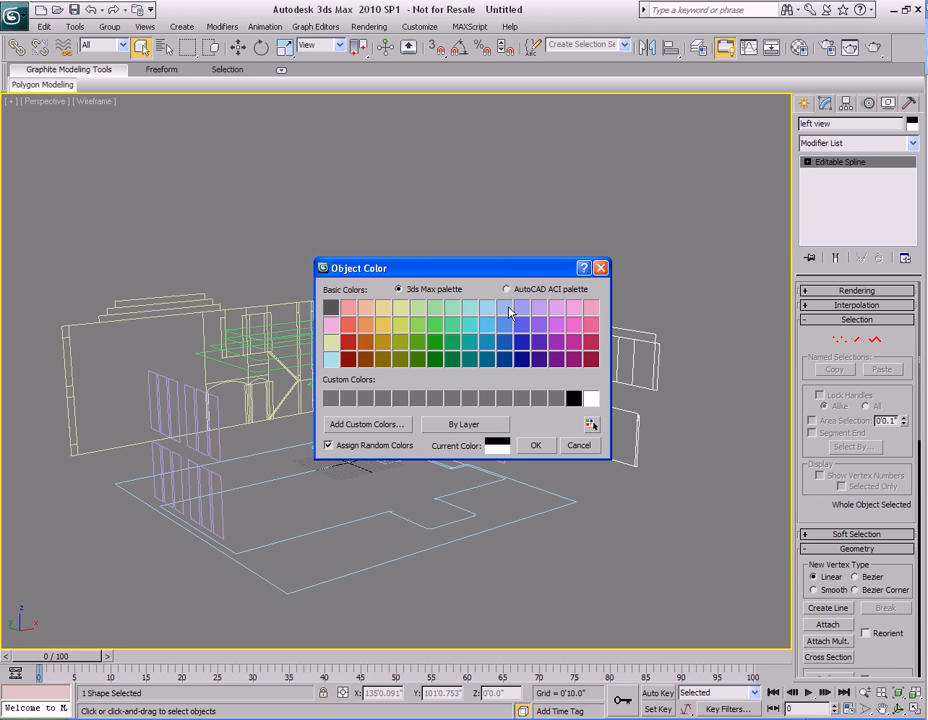
pyautogui.click(504, 308)
pyautogui.click(536, 445)
pyautogui.click(470, 240)
# Step: Change the object color of the ceiling outlines to dark gold and deselect the shape
pyautogui.keyDown('alt'); pyautogui.moveTo(480, 354); pyautogui.dragTo(495, 379, button='middle'); pyautogui.keyUp('alt')
pyautogui.scroll(2, 420, 352)
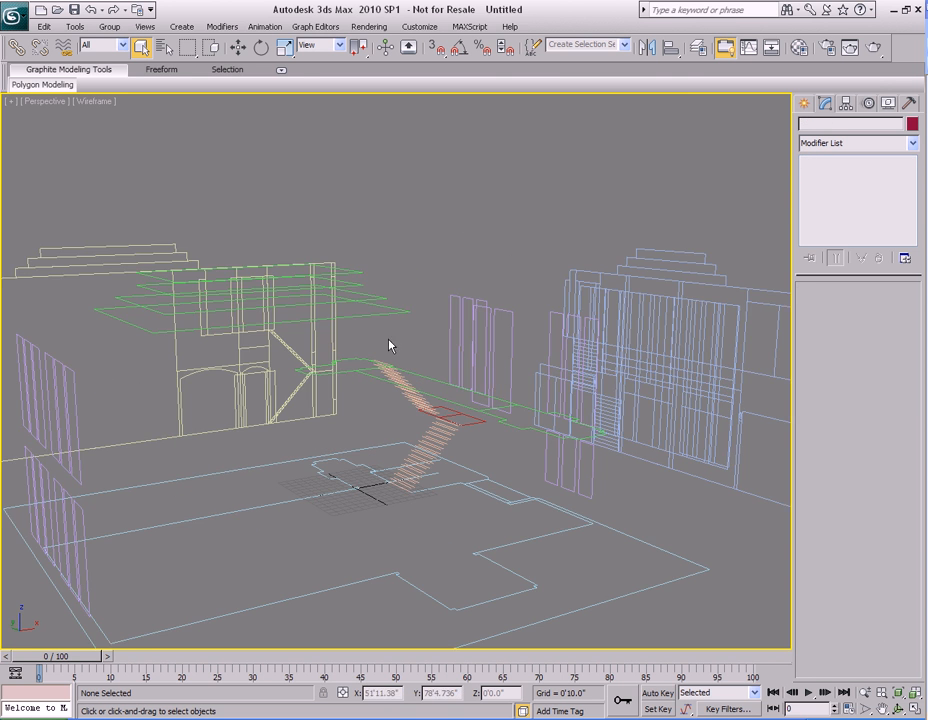
pyautogui.keyDown('alt'); pyautogui.moveTo(418, 352); pyautogui.dragTo(383, 327, button='middle'); pyautogui.keyUp('alt')
pyautogui.moveTo(397, 221); pyautogui.dragTo(372, 279)
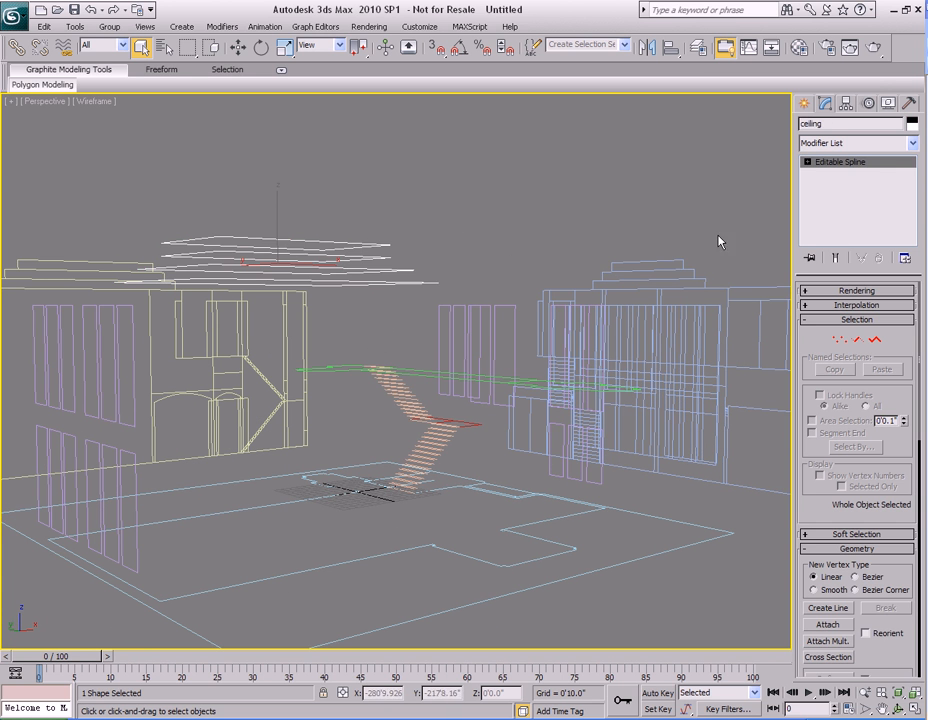
pyautogui.click(912, 124)
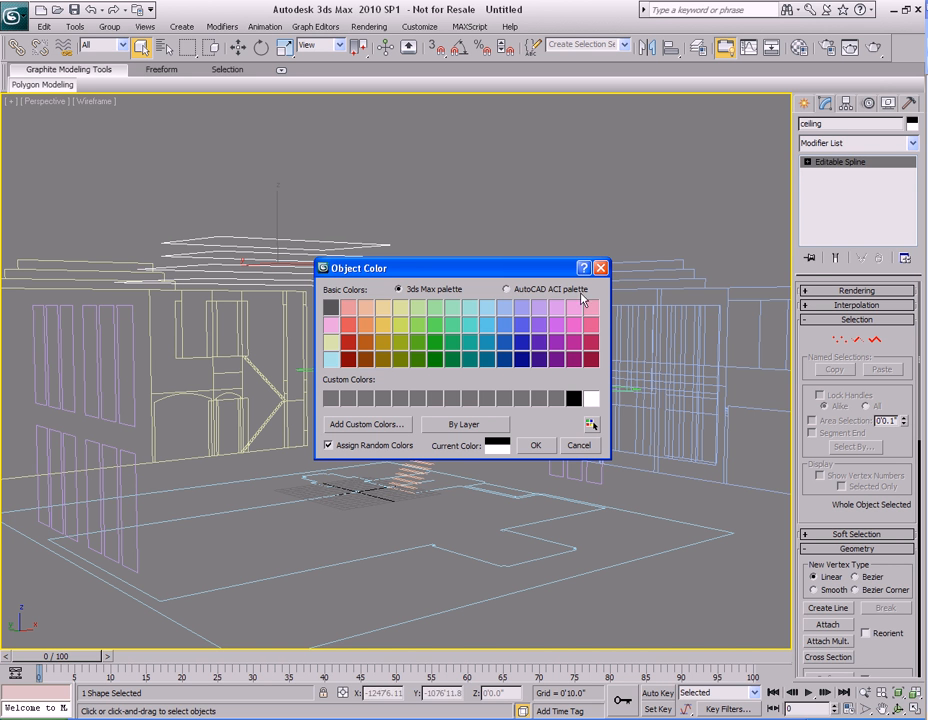
pyautogui.click(381, 358)
pyautogui.click(535, 446)
pyautogui.keyDown('alt'); pyautogui.moveTo(433, 317); pyautogui.dragTo(455, 356, button='middle'); pyautogui.keyUp('alt')
pyautogui.click(376, 218)
# Step: Select the second floor outline to check it, deselect it, and review the color-coded drawings from several angles
pyautogui.keyDown('alt'); pyautogui.moveTo(460, 295); pyautogui.dragTo(528, 323, button='middle'); pyautogui.keyUp('alt')
pyautogui.scroll(-3, 518, 340)
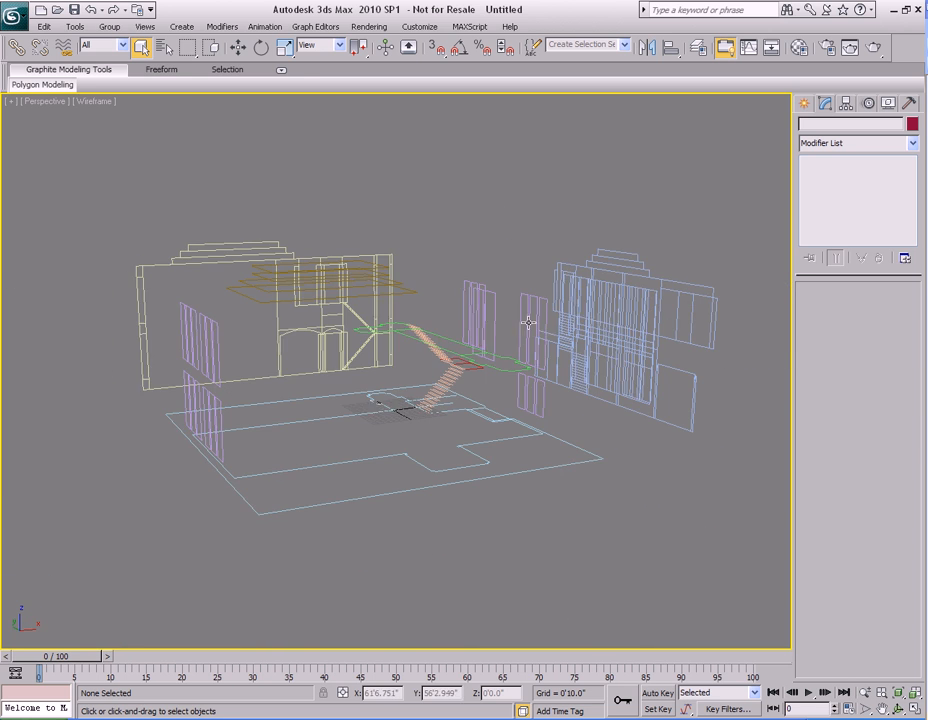
pyautogui.click(454, 354)
pyautogui.scroll(4, 507, 323)
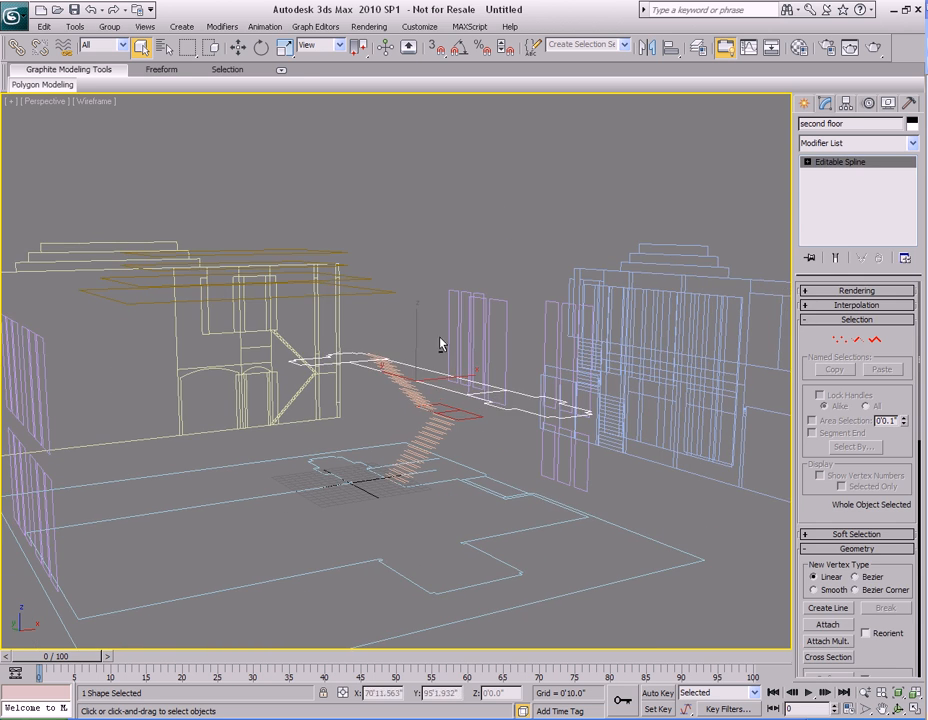
pyautogui.click(476, 253)
pyautogui.keyDown('alt'); pyautogui.moveTo(440, 366); pyautogui.dragTo(424, 346, button='middle'); pyautogui.keyUp('alt')
pyautogui.moveTo(424, 346); pyautogui.dragTo(480, 273, button='middle')
pyautogui.keyDown('alt'); pyautogui.moveTo(447, 301); pyautogui.dragTo(527, 265, button='middle'); pyautogui.keyUp('alt')
pyautogui.scroll(-4, 498, 268)
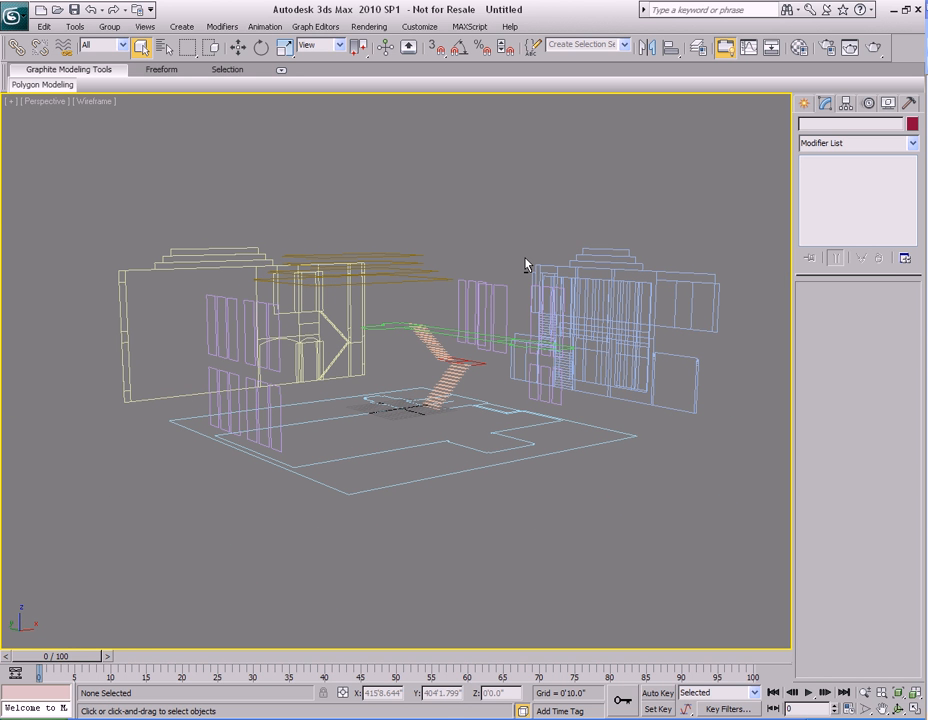
pyautogui.keyDown('alt'); pyautogui.moveTo(527, 264); pyautogui.dragTo(528, 241, button='middle'); pyautogui.keyUp('alt')
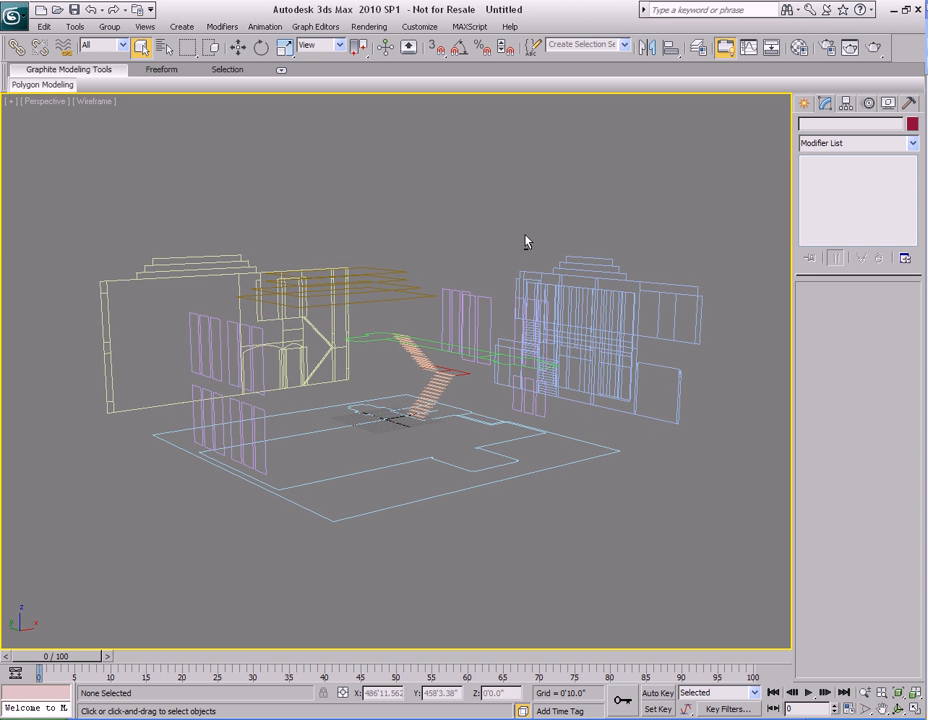
pyautogui.keyDown('alt'); pyautogui.moveTo(524, 240); pyautogui.dragTo(485, 267, button='middle'); pyautogui.keyUp('alt')
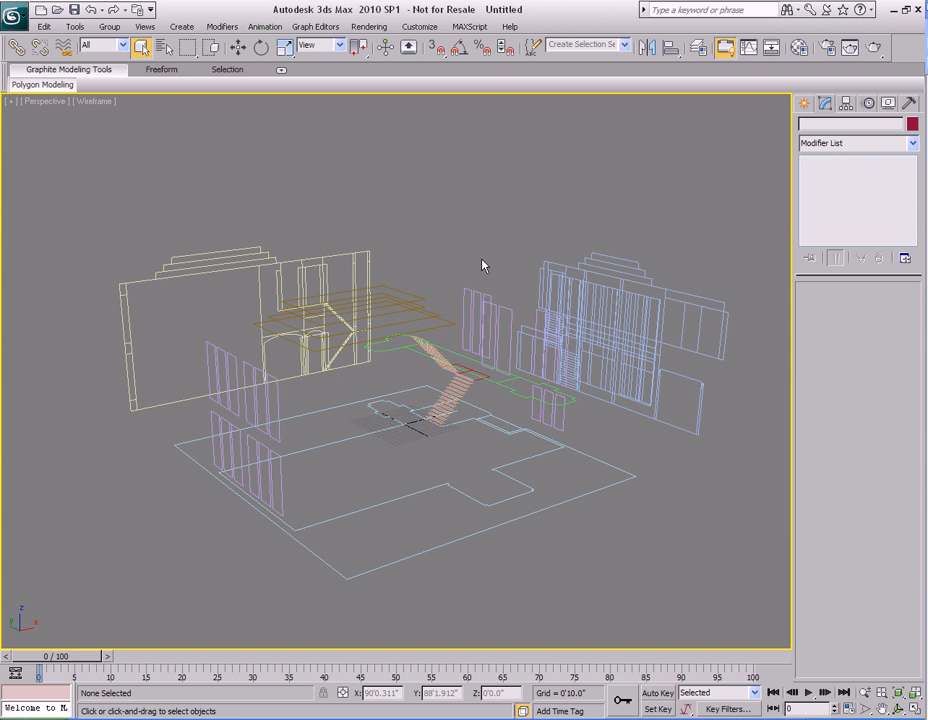